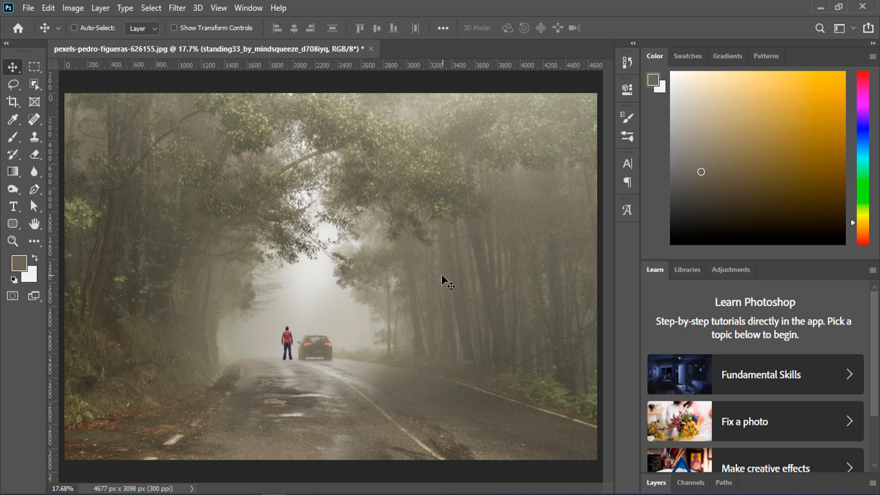
Step: Move the man in the red plaid shirt slightly away from the car on the road
{"action": "left_click", "coordinate": [13, 241]}
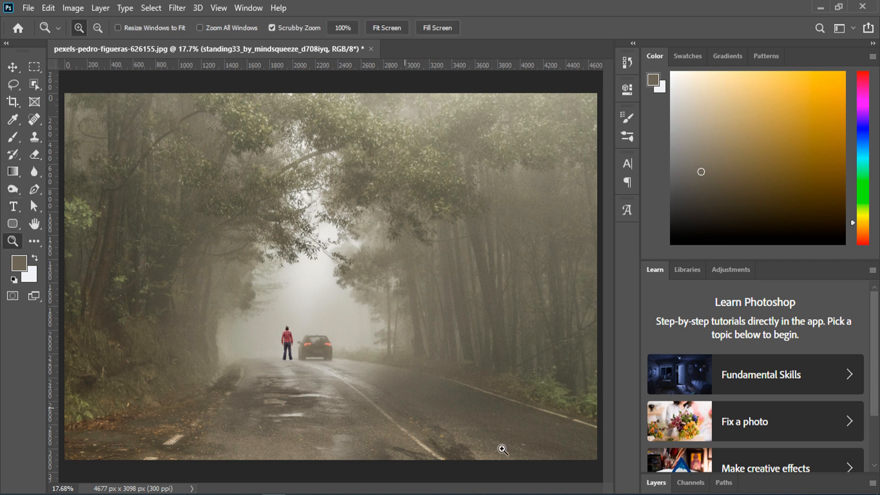
{"action": "left_click", "coordinate": [655, 483]}
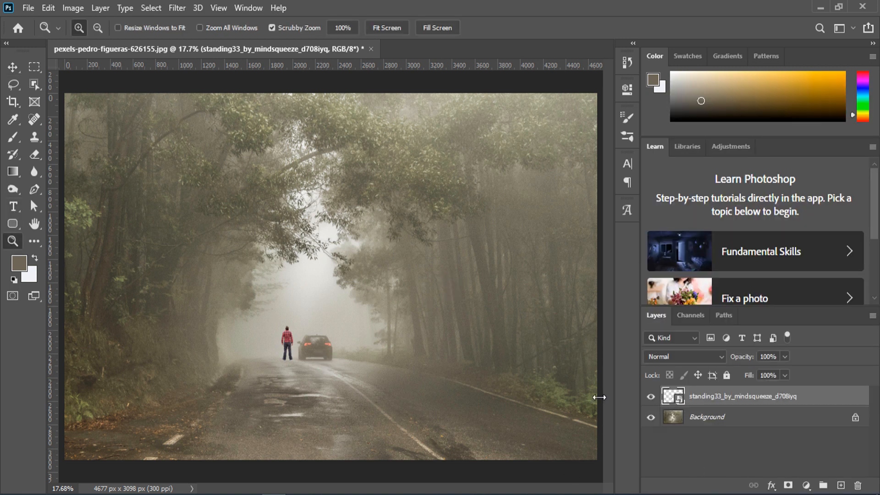
{"action": "left_click_drag", "start_coordinate": [289, 366], "coordinate": [373, 335]}
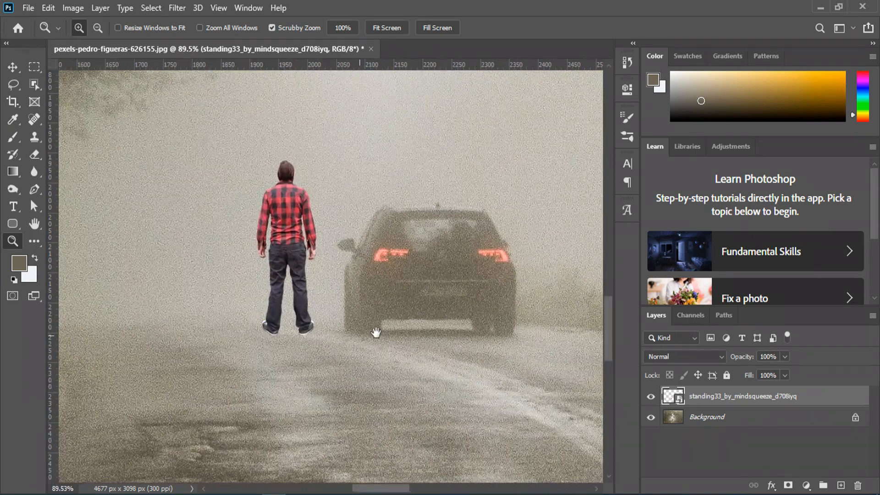
{"action": "left_click", "coordinate": [13, 67]}
{"action": "left_click_drag", "start_coordinate": [316, 268], "coordinate": [295, 273]}
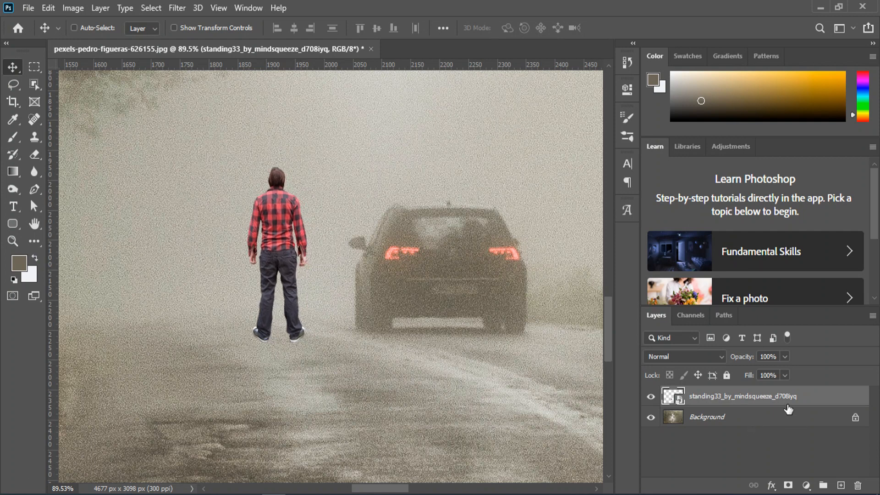
Step: Duplicate the standing man layer and rasterize the original layer beneath the copy
{"action": "left_click_drag", "start_coordinate": [804, 404], "coordinate": [841, 485]}
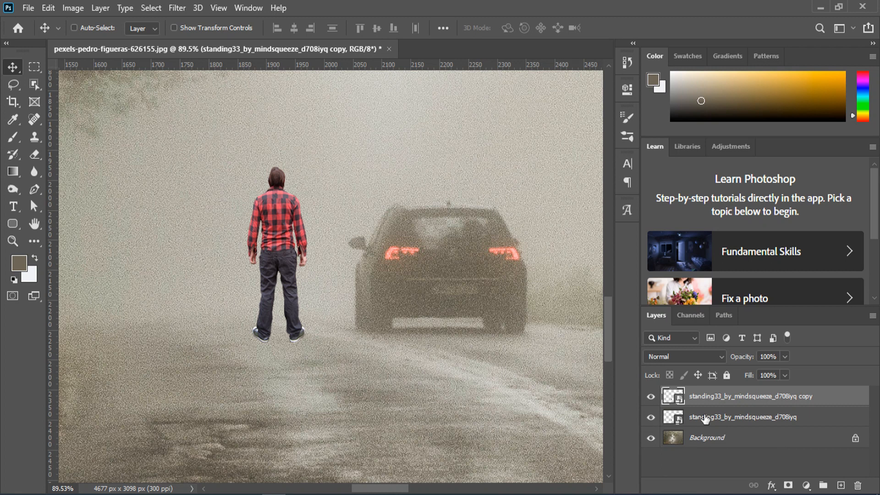
{"action": "left_click", "coordinate": [704, 418]}
{"action": "right_click", "coordinate": [745, 419]}
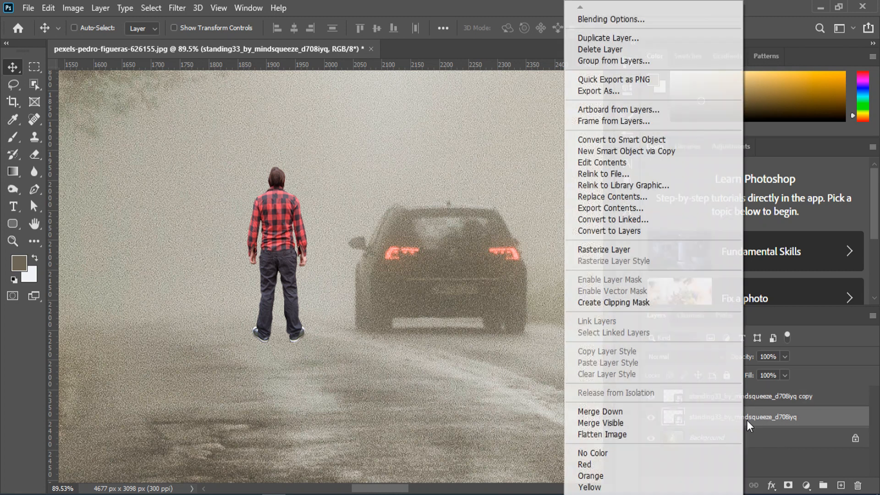
{"action": "left_click", "coordinate": [611, 252]}
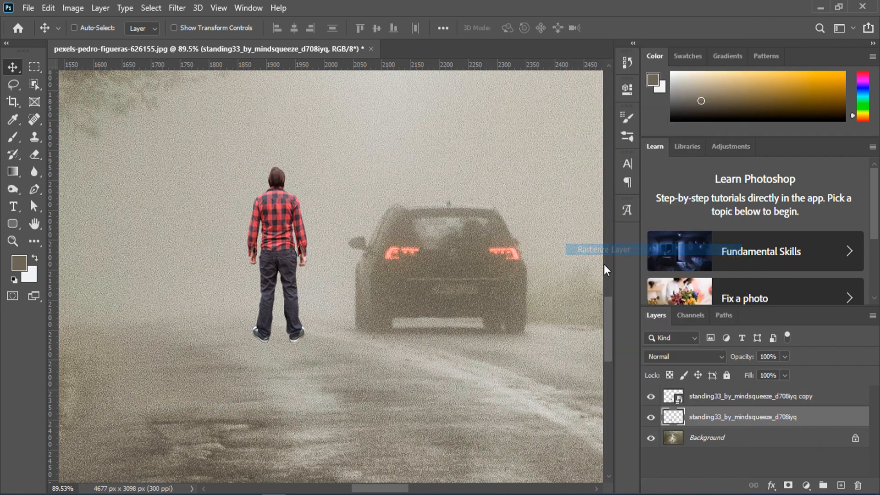
Step: Load the rasterized man layer's outline as a selection, fill it with Black, and deselect
{"action": "left_click", "coordinate": [673, 419], "text": "ctrl"}
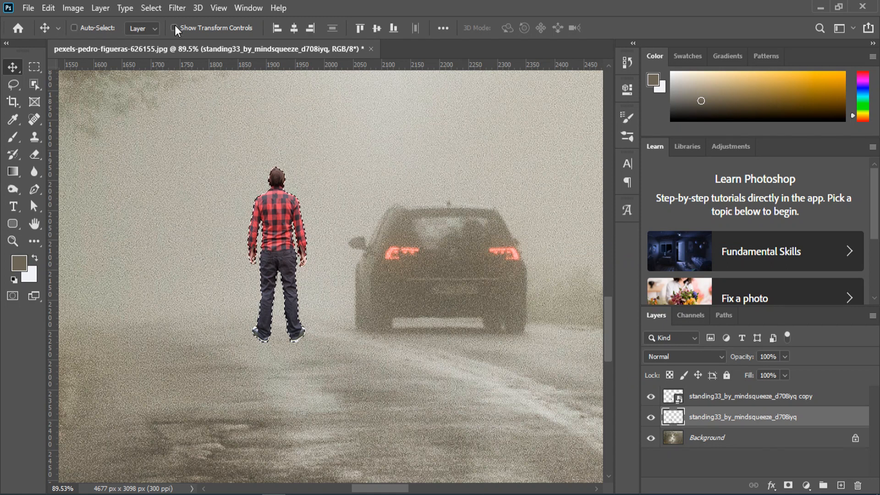
{"action": "left_click", "coordinate": [45, 8]}
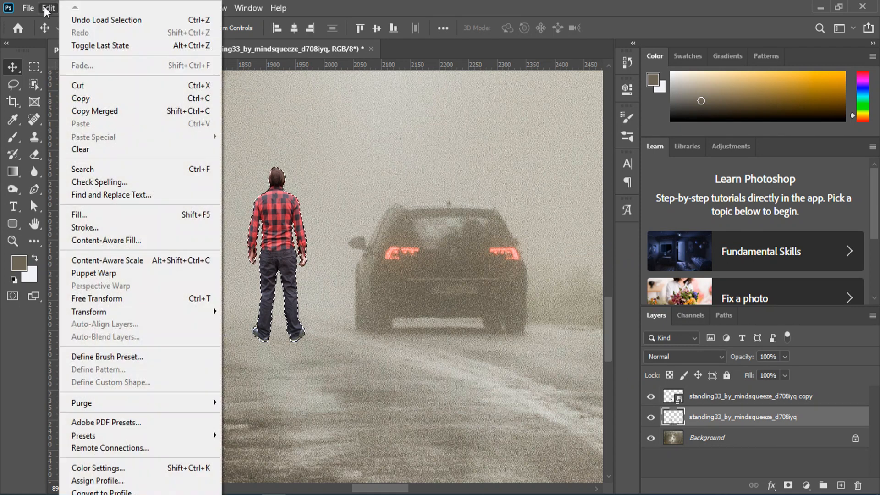
{"action": "left_click", "coordinate": [87, 214]}
{"action": "left_click", "coordinate": [441, 120]}
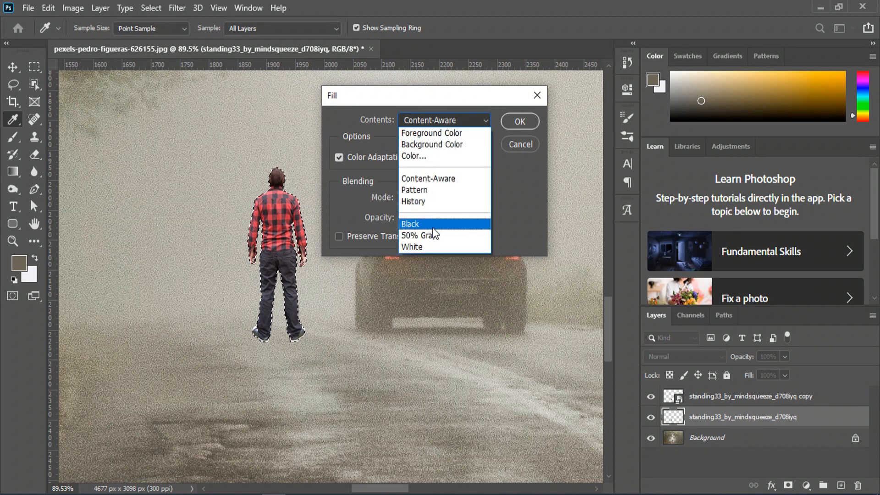
{"action": "left_click", "coordinate": [418, 220]}
{"action": "left_click", "coordinate": [518, 121]}
{"action": "key", "text": "v"}
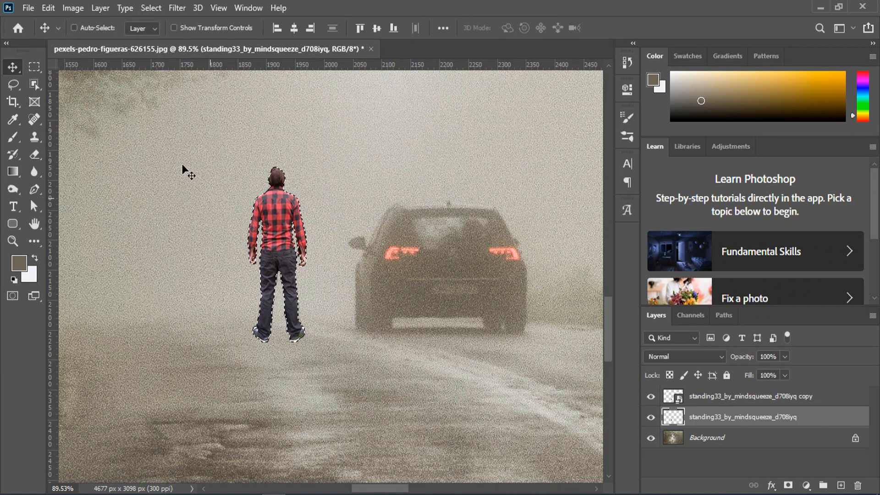
{"action": "left_click", "coordinate": [158, 7]}
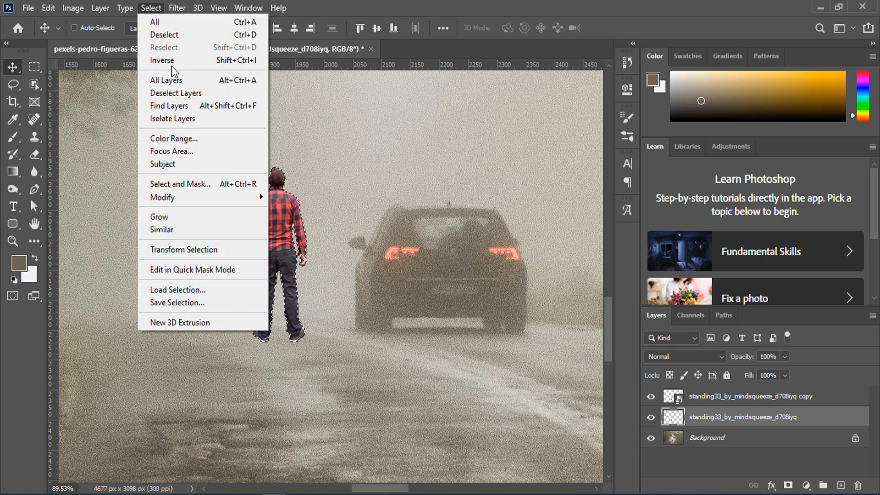
{"action": "left_click", "coordinate": [158, 33]}
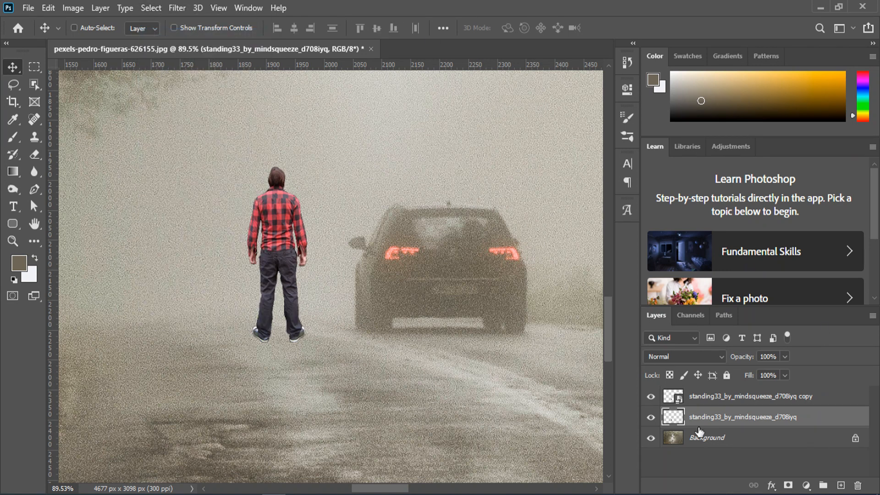
{"action": "left_click", "coordinate": [151, 8]}
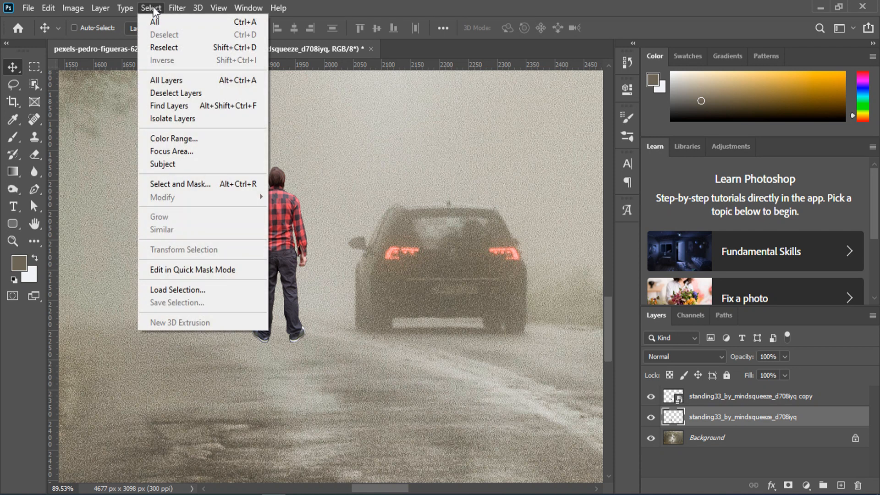
{"action": "left_click", "coordinate": [443, 6]}
{"action": "left_click", "coordinate": [651, 418]}
{"action": "left_click", "coordinate": [651, 418]}
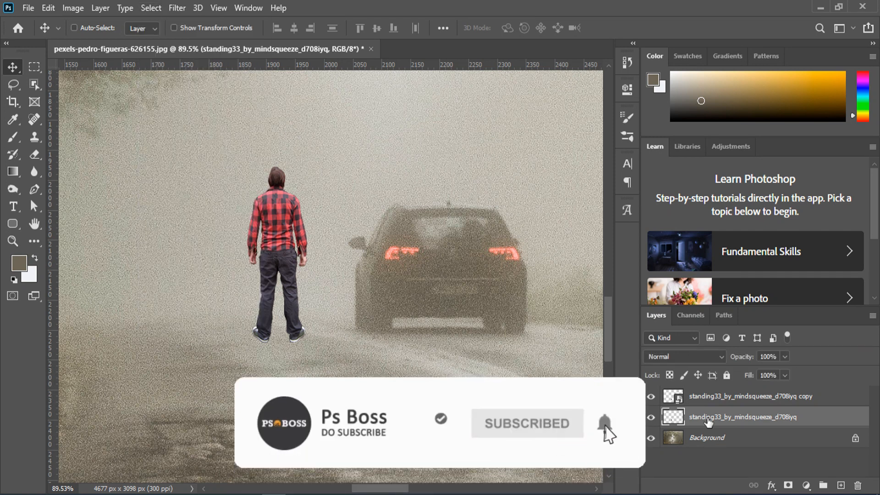
Step: Flip the black silhouette downward below the man's feet, scaling its height to about -67.5%
{"action": "key", "text": "ctrl+t"}
{"action": "right_click", "coordinate": [279, 208]}
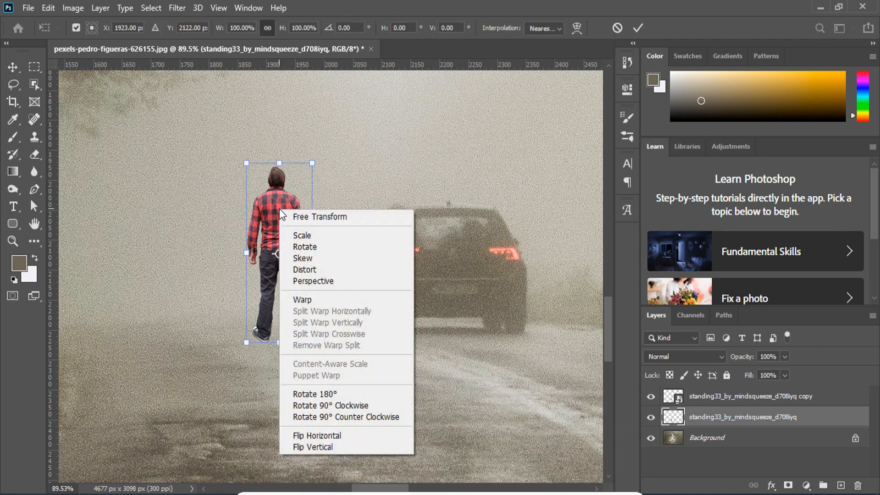
{"action": "left_click", "coordinate": [279, 167]}
{"action": "left_click_drag", "start_coordinate": [279, 164], "coordinate": [337, 465]}
Step: Skew both head-end corners of the flipped silhouette about 15.4° toward the car's side and apply the transform
{"action": "right_click", "coordinate": [301, 397]}
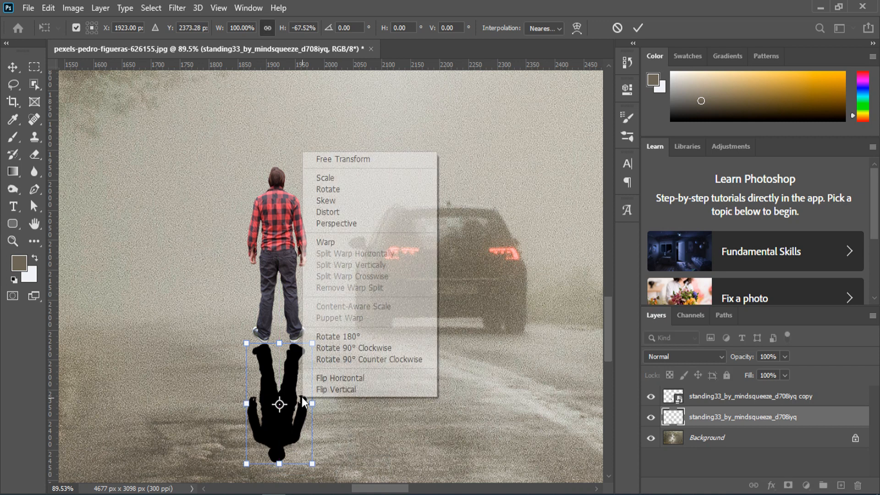
{"action": "left_click", "coordinate": [330, 205]}
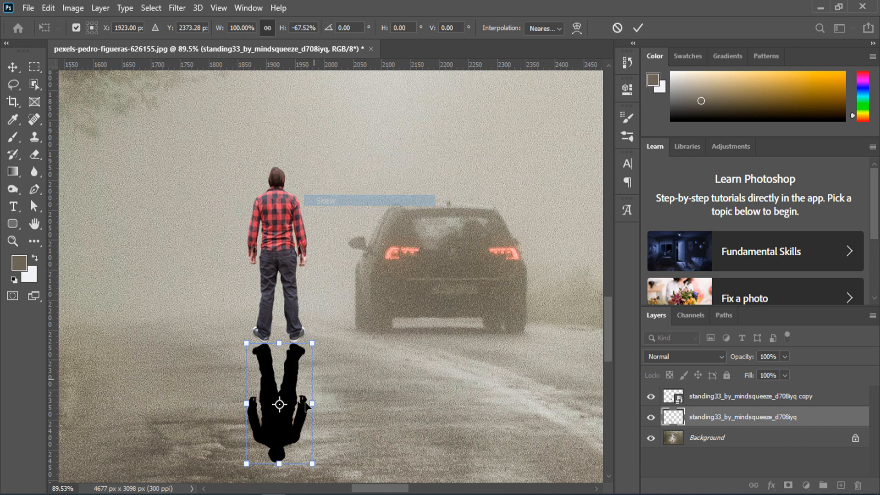
{"action": "left_click_drag", "start_coordinate": [312, 464], "coordinate": [348, 441]}
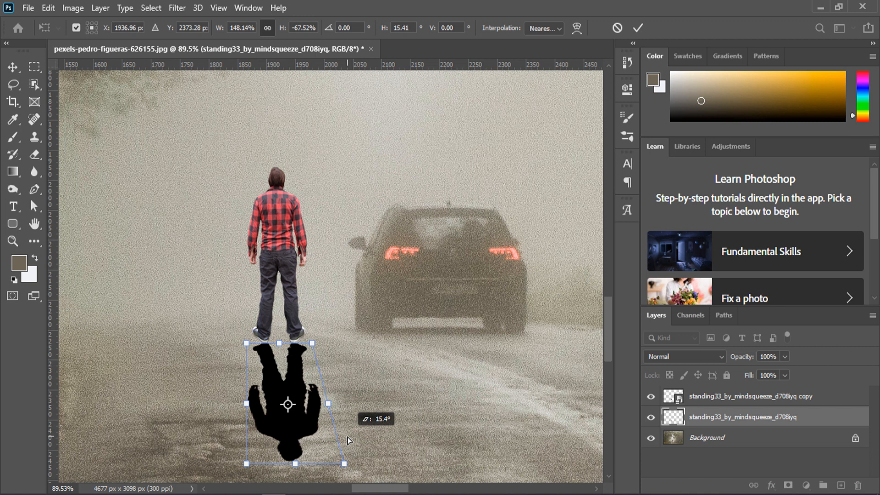
{"action": "left_click_drag", "start_coordinate": [248, 464], "coordinate": [269, 450]}
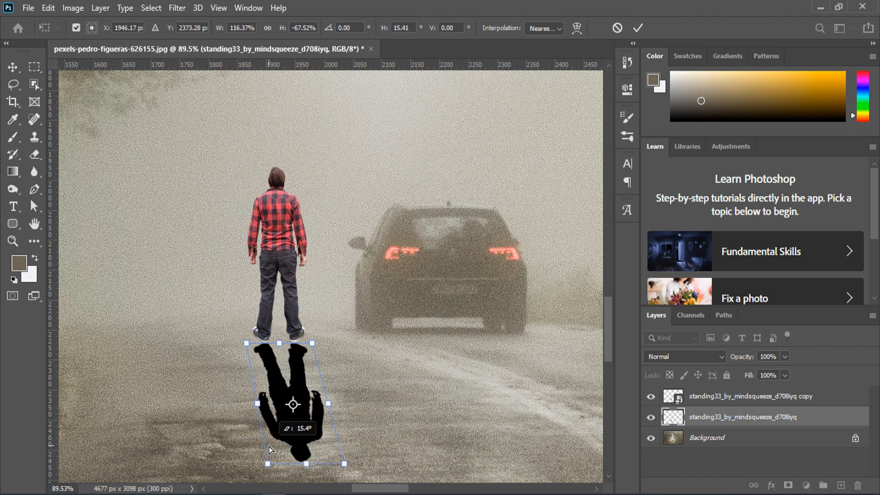
{"action": "key", "text": "Return"}
Step: Set the silhouette layer's blend mode to Multiply and its opacity to 61%
{"action": "left_click", "coordinate": [13, 241]}
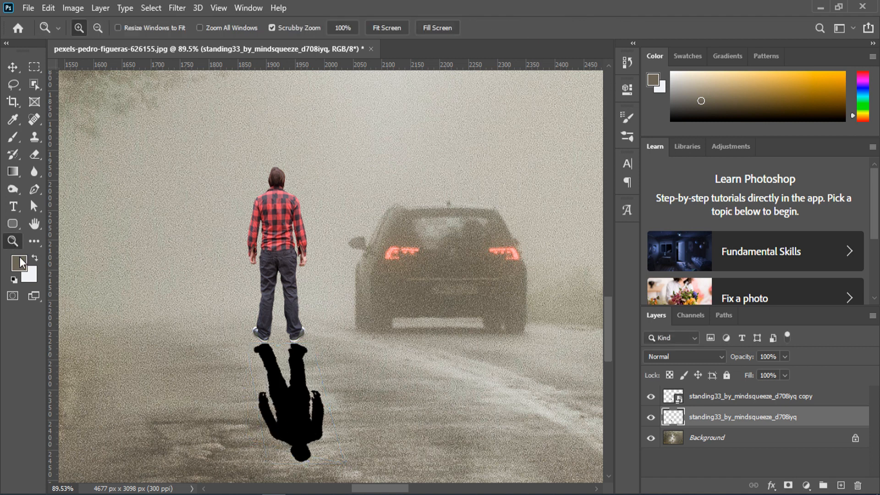
{"action": "left_click_drag", "start_coordinate": [274, 384], "coordinate": [511, 403]}
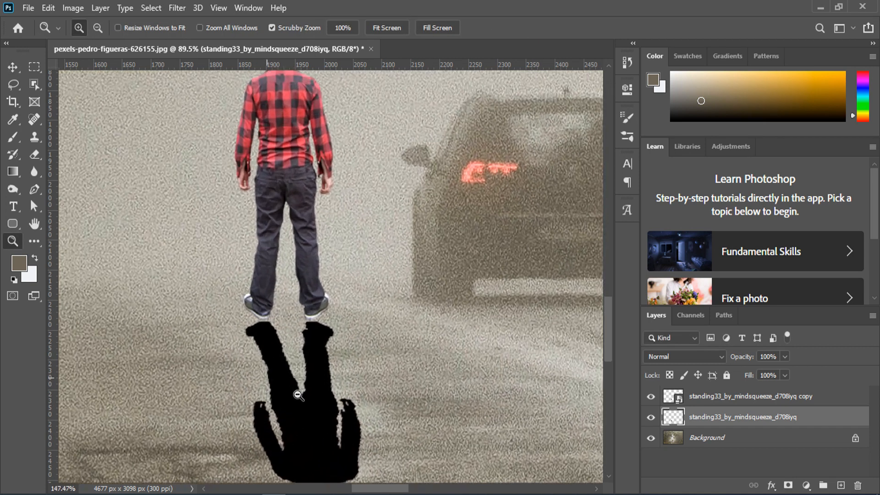
{"action": "left_click", "coordinate": [694, 356]}
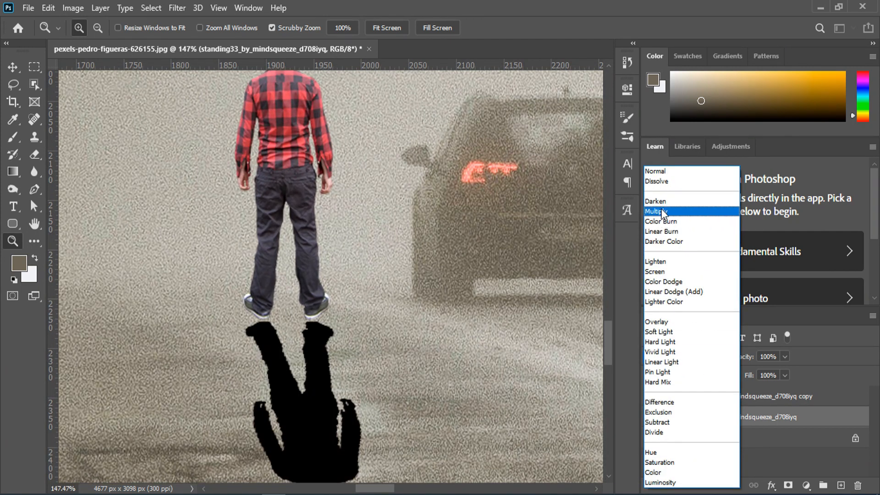
{"action": "left_click", "coordinate": [662, 211]}
{"action": "left_click_drag", "start_coordinate": [743, 360], "coordinate": [722, 361]}
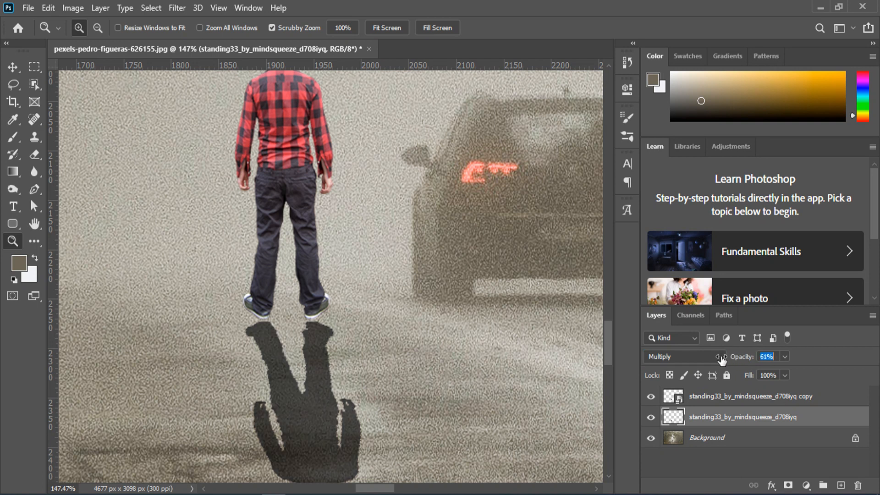
Step: Move the shadow up slightly so it meets the man's shoes and apply the transform
{"action": "key", "text": "ctrl+t"}
{"action": "left_click_drag", "start_coordinate": [318, 360], "coordinate": [314, 354]}
{"action": "right_click", "coordinate": [265, 316]}
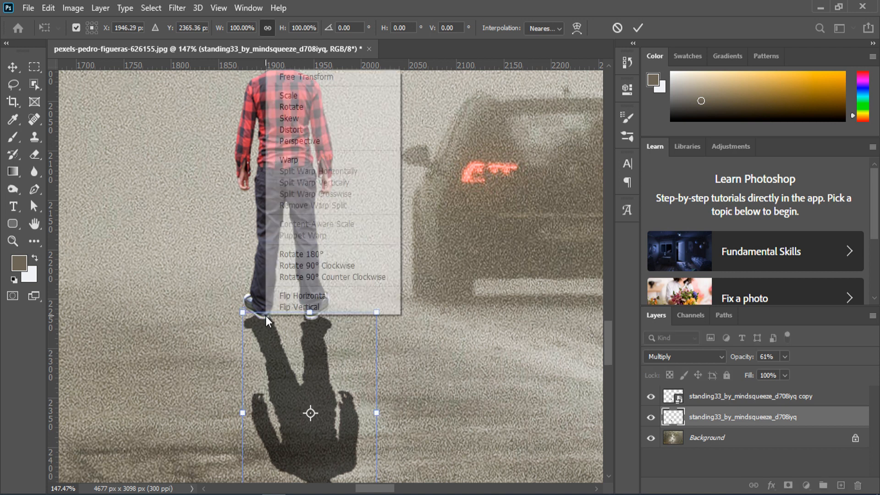
{"action": "left_click", "coordinate": [642, 27]}
{"action": "left_click", "coordinate": [642, 24]}
Step: Puppet Warp the shadow with pins around its left foot, pulling the foot's outer edge up to the man's left shoe
{"action": "key", "text": "z"}
{"action": "left_click_drag", "start_coordinate": [273, 331], "coordinate": [274, 330]}
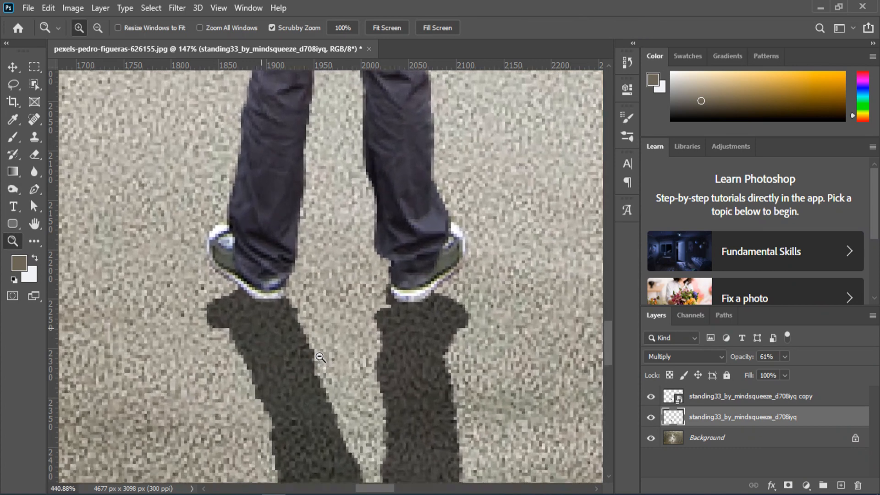
{"action": "left_click", "coordinate": [48, 7]}
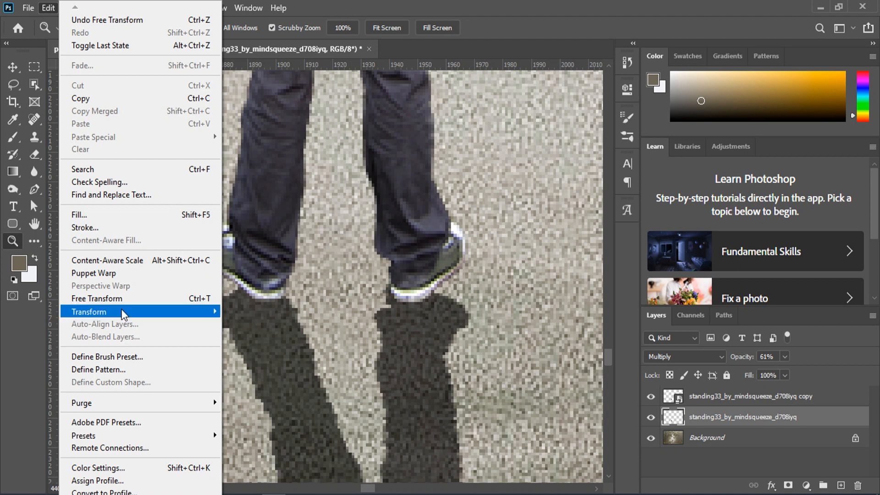
{"action": "left_click", "coordinate": [111, 275]}
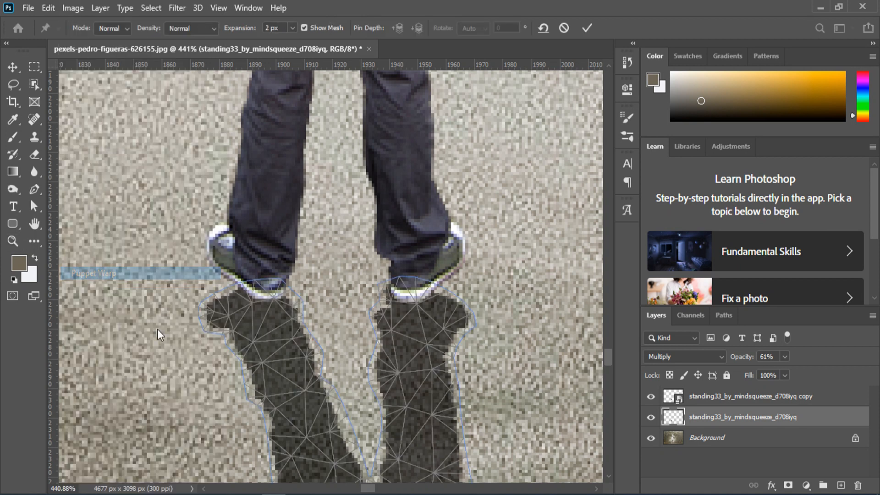
{"action": "left_click", "coordinate": [236, 348]}
{"action": "left_click", "coordinate": [236, 338]}
{"action": "left_click", "coordinate": [228, 321]}
{"action": "left_click", "coordinate": [214, 309]}
{"action": "left_click", "coordinate": [213, 300]}
{"action": "left_click", "coordinate": [236, 289]}
{"action": "left_click", "coordinate": [231, 294]}
{"action": "left_click", "coordinate": [250, 297]}
{"action": "left_click", "coordinate": [268, 303]}
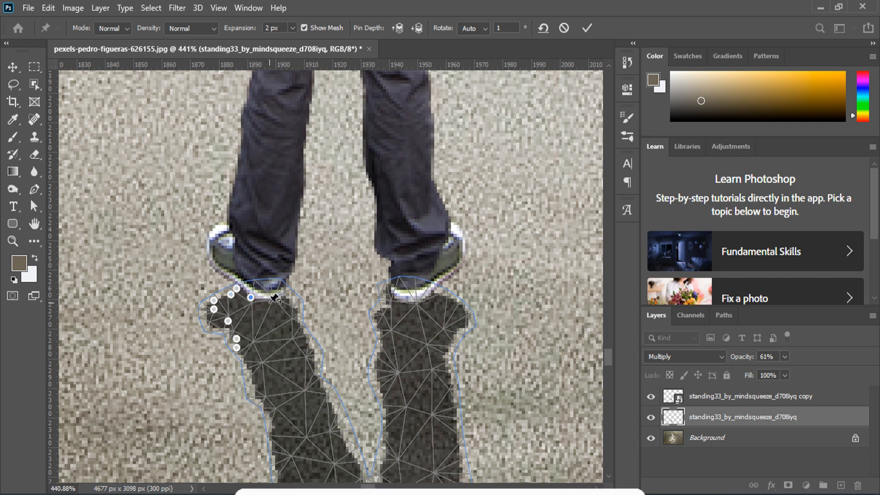
{"action": "left_click", "coordinate": [232, 317]}
{"action": "left_click", "coordinate": [442, 205]}
{"action": "left_click_drag", "start_coordinate": [214, 300], "coordinate": [219, 257]}
Step: Pin the shadow's right foot and leg, pull the foot up to the man's right shoe, and apply the Puppet Warp
{"action": "left_click_drag", "start_coordinate": [345, 290], "coordinate": [272, 281]}
{"action": "left_click", "coordinate": [347, 291]}
{"action": "left_click", "coordinate": [364, 292]}
{"action": "left_click", "coordinate": [382, 300]}
{"action": "left_click", "coordinate": [393, 306]}
{"action": "left_click", "coordinate": [398, 314]}
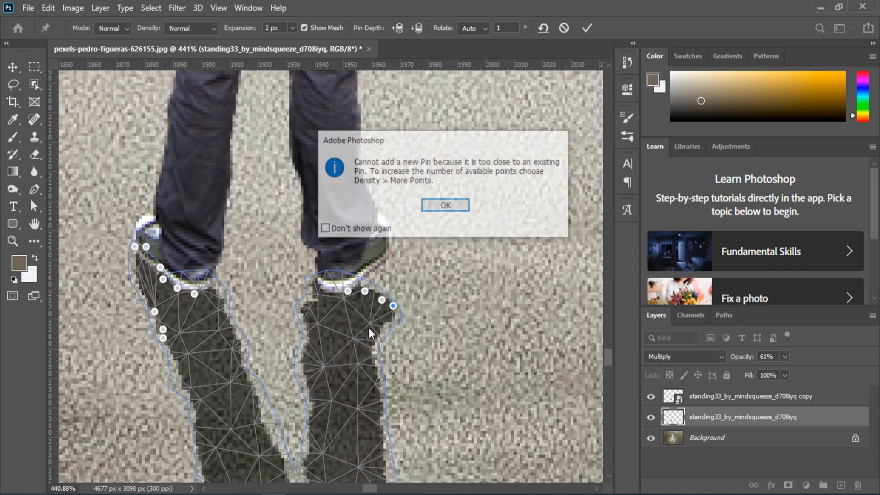
{"action": "left_click", "coordinate": [438, 209]}
{"action": "left_click", "coordinate": [371, 338]}
{"action": "left_click", "coordinate": [365, 359]}
{"action": "left_click", "coordinate": [374, 388]}
{"action": "left_click", "coordinate": [377, 409]}
{"action": "left_click", "coordinate": [373, 445]}
{"action": "left_click_drag", "start_coordinate": [364, 291], "coordinate": [387, 243]}
{"action": "left_click_drag", "start_coordinate": [394, 307], "coordinate": [379, 283]}
{"action": "scroll", "coordinate": [321, 238], "scroll_direction": "down", "scroll_amount": 3}
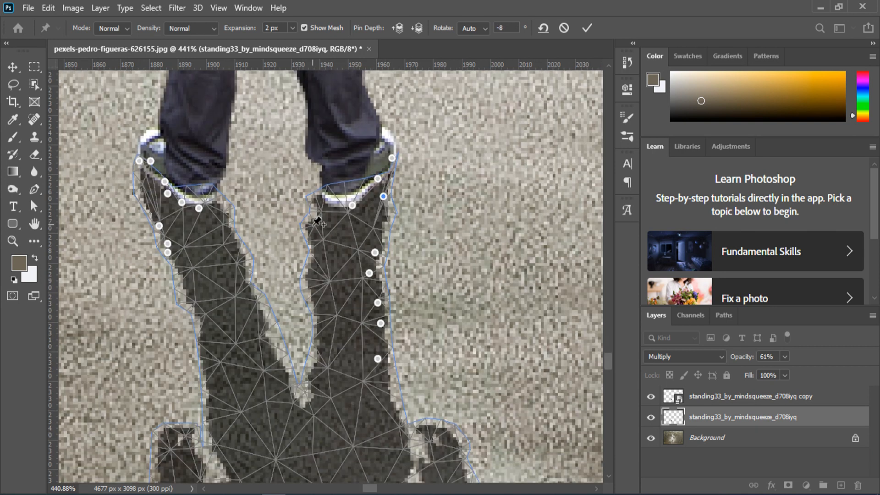
{"action": "left_click", "coordinate": [586, 28]}
Step: Apply a Gaussian Blur with a 1.7-pixel radius to the shadow layer and lower its opacity to 30%
{"action": "key", "text": "z"}
{"action": "key", "text": "ctrl+0"}
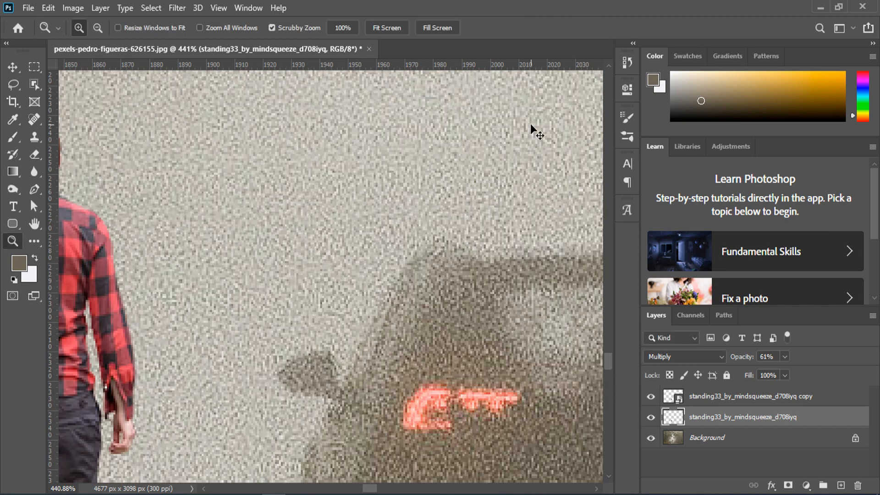
{"action": "left_click_drag", "start_coordinate": [292, 374], "coordinate": [385, 399]}
{"action": "left_click", "coordinate": [177, 8]}
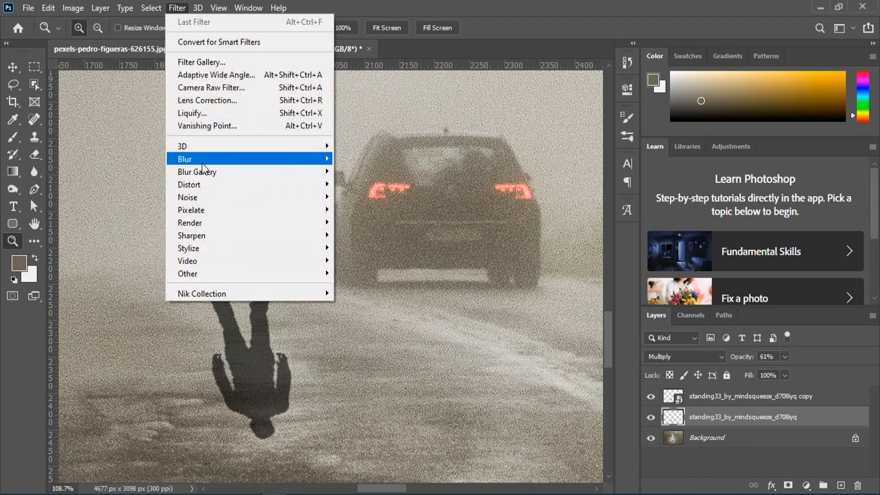
{"action": "mouse_move", "coordinate": [197, 158]}
{"action": "left_click", "coordinate": [378, 210]}
{"action": "left_click_drag", "start_coordinate": [370, 281], "coordinate": [351, 280]}
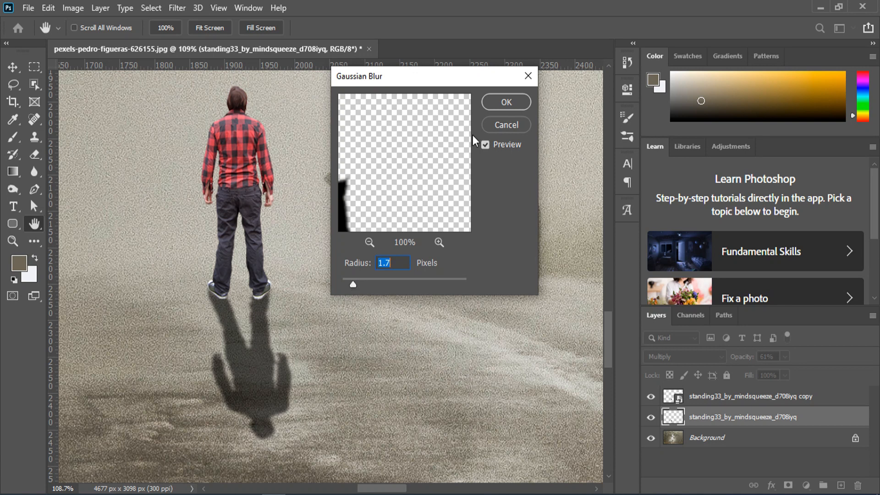
{"action": "left_click", "coordinate": [505, 102]}
{"action": "left_click_drag", "start_coordinate": [751, 362], "coordinate": [724, 360]}
{"action": "key", "text": "Return"}
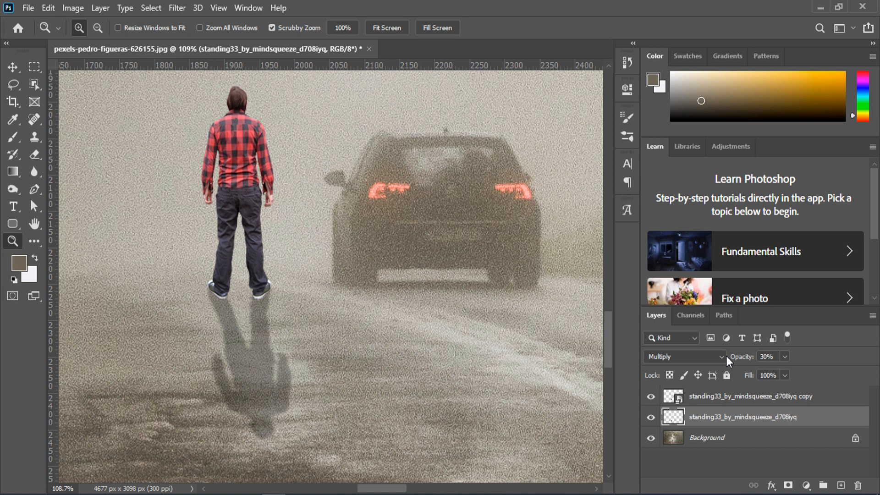
Step: Fine-tune the shadow layer's opacity to 29%
{"action": "key", "text": "ctrl+0"}
{"action": "left_click_drag", "start_coordinate": [282, 380], "coordinate": [342, 408]}
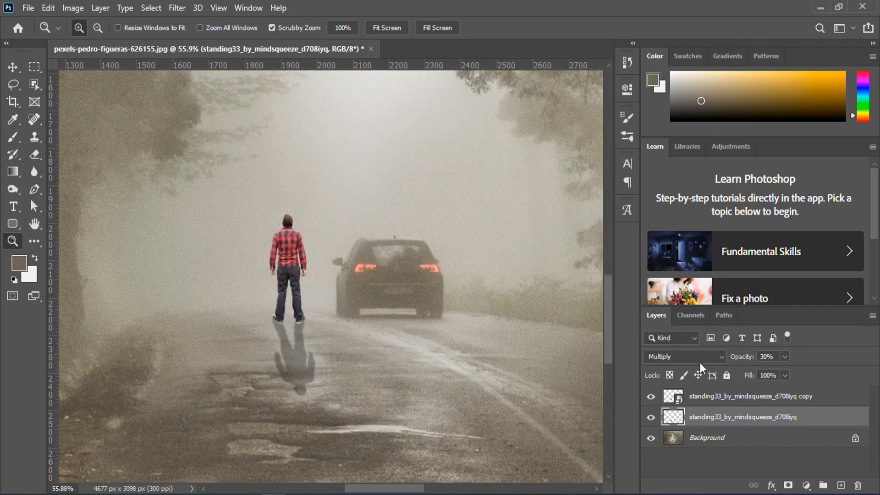
{"action": "mouse_move", "coordinate": [745, 359]}
{"action": "left_mouse_down"}
{"action": "mouse_move", "coordinate": [734, 360]}
{"action": "mouse_move", "coordinate": [746, 359]}
{"action": "left_mouse_up"}
{"action": "key", "text": "ctrl+0"}
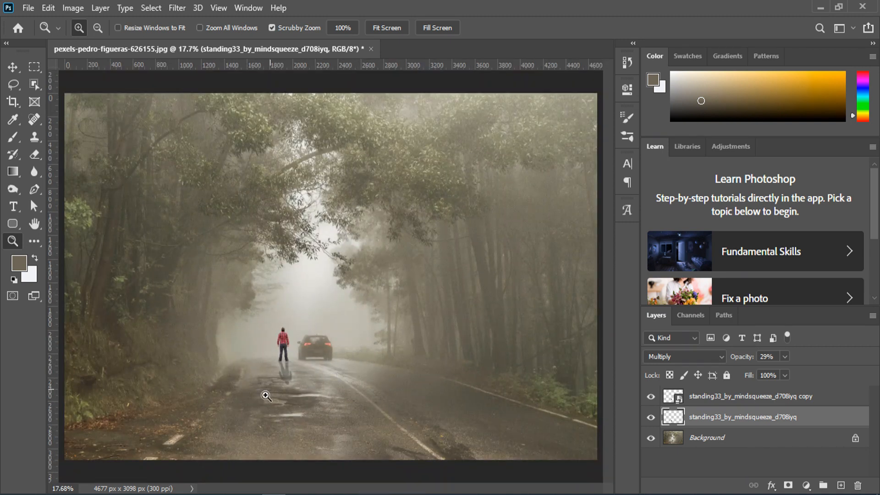
Step: Add a Curves adjustment layer directly above the man's smart object layer
{"action": "left_click_drag", "start_coordinate": [280, 385], "coordinate": [288, 384]}
{"action": "left_click_drag", "start_coordinate": [278, 337], "coordinate": [335, 372]}
{"action": "scroll", "coordinate": [336, 372], "scroll_direction": "down", "scroll_amount": 1}
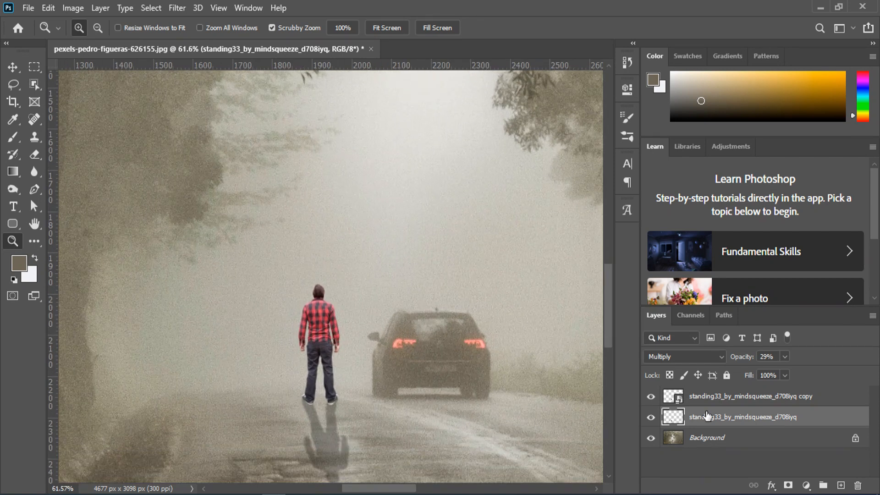
{"action": "left_click", "coordinate": [729, 397]}
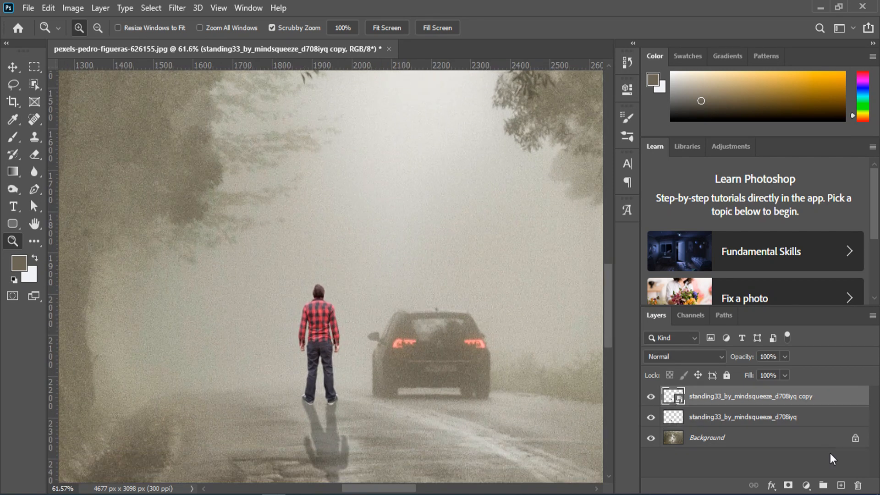
{"action": "left_click", "coordinate": [806, 485]}
{"action": "left_click", "coordinate": [800, 314]}
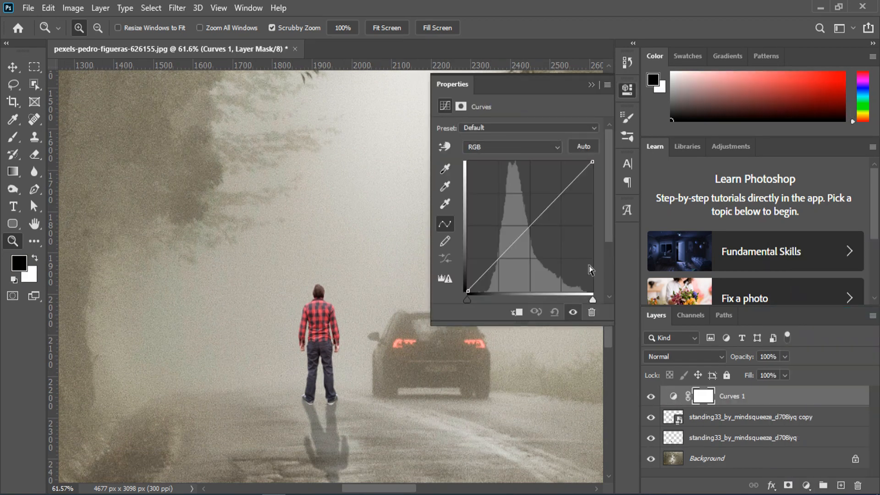
{"action": "key", "text": "alt"}
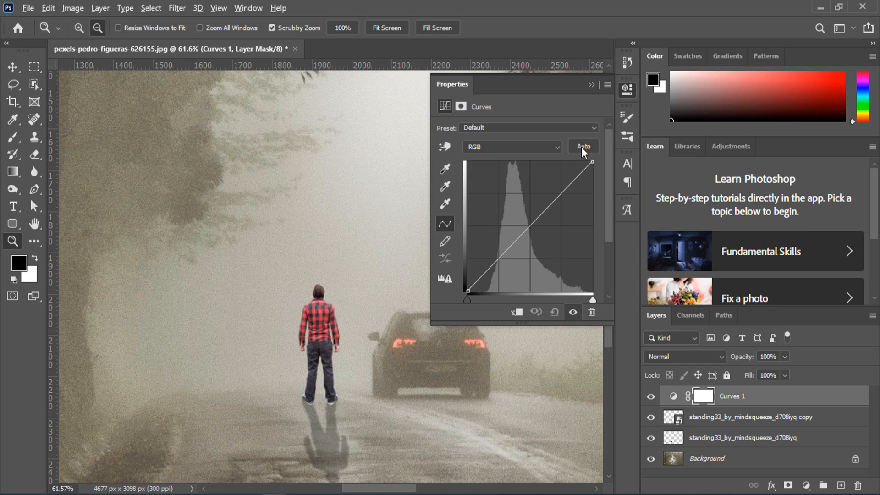
{"action": "left_click", "coordinate": [582, 147], "text": "alt"}
{"action": "left_click_drag", "start_coordinate": [675, 80], "coordinate": [572, 45]}
{"action": "key", "text": "Escape"}
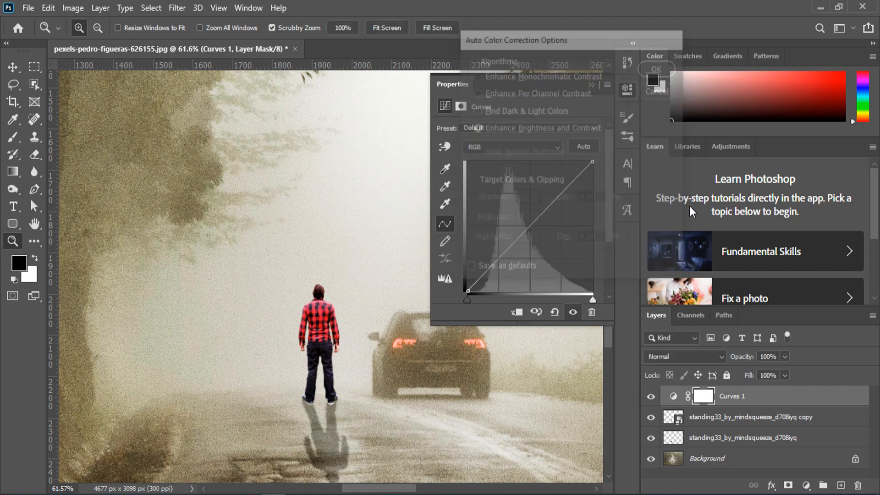
Step: Clip the Curves adjustment to the man's layer and choose Find Dark & Light Colors as its auto color correction algorithm
{"action": "left_click", "coordinate": [673, 397]}
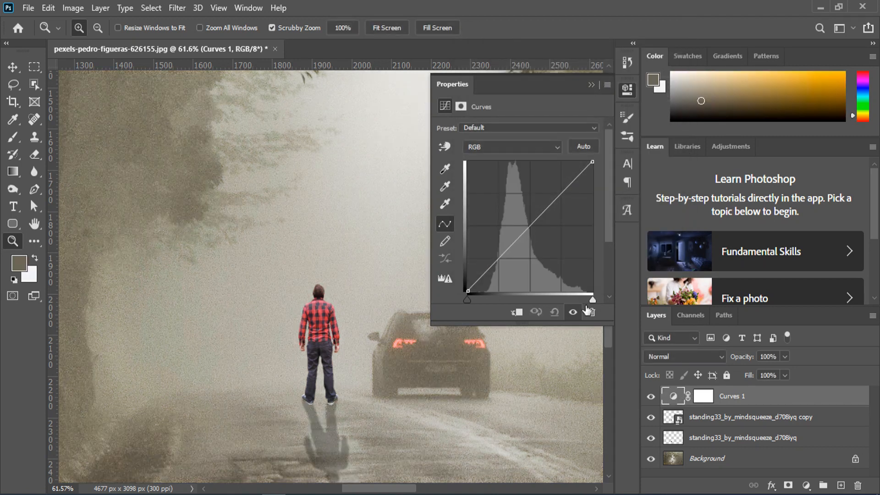
{"action": "left_click", "coordinate": [517, 312]}
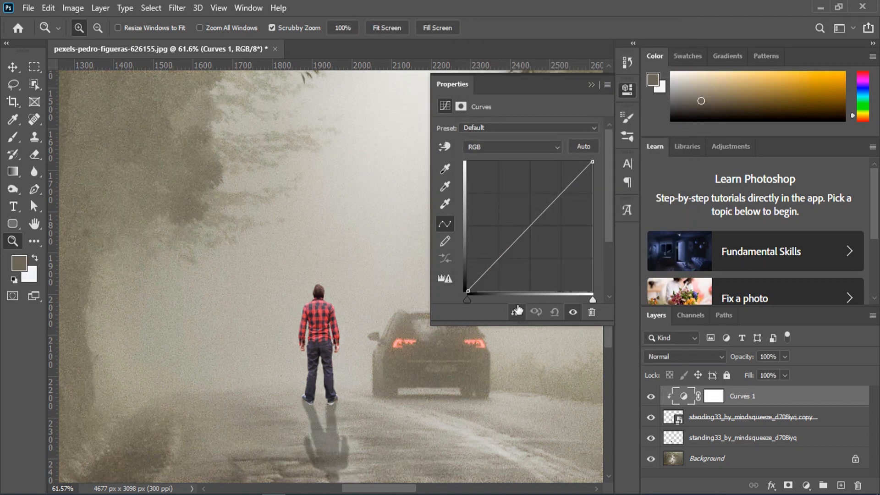
{"action": "left_click", "coordinate": [577, 145], "text": "alt"}
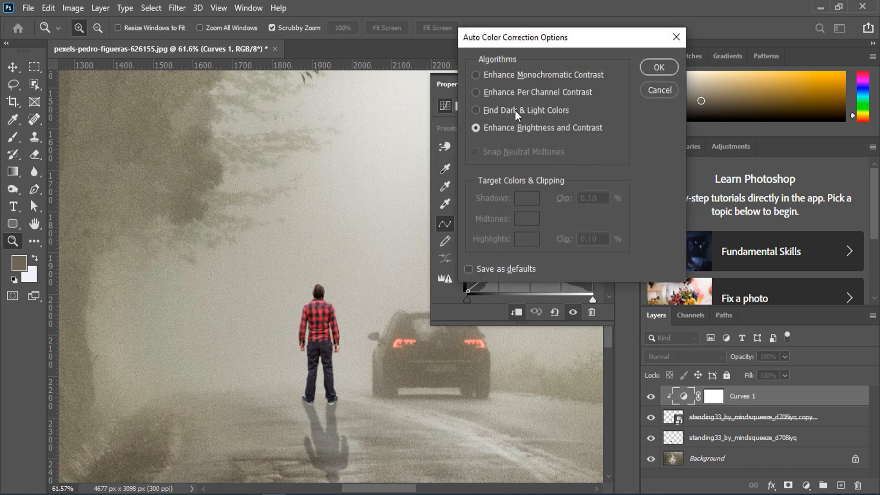
{"action": "left_click", "coordinate": [516, 110]}
Step: Set the target shadow color to 6c685b, sampled from the lower part of the car in the fog
{"action": "left_click", "coordinate": [527, 198]}
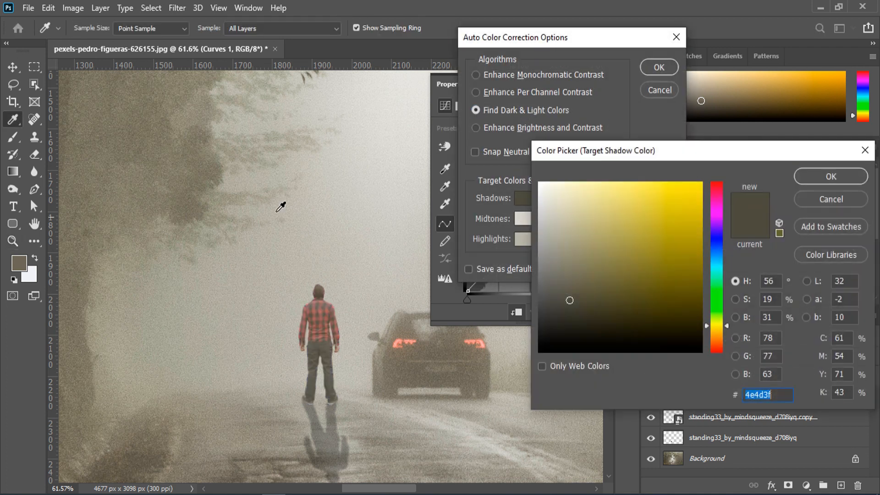
{"action": "left_click", "coordinate": [214, 168]}
{"action": "left_click", "coordinate": [212, 172]}
{"action": "left_click", "coordinate": [211, 179]}
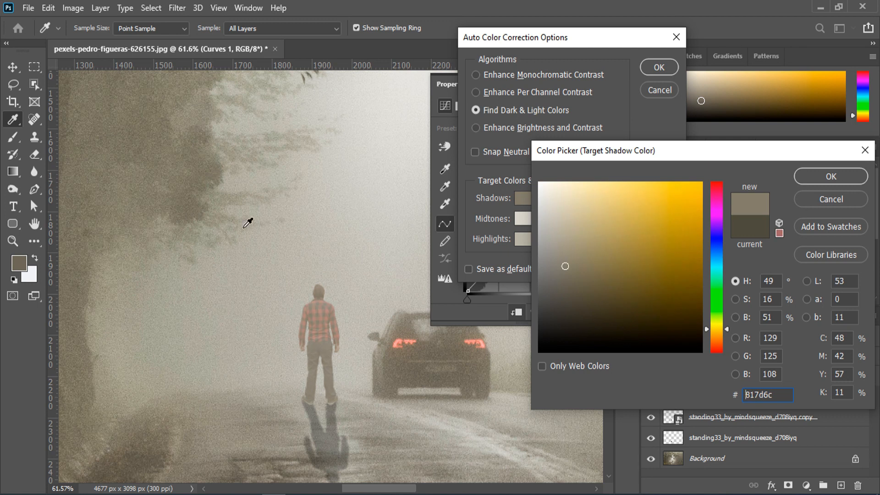
{"action": "left_click", "coordinate": [453, 392]}
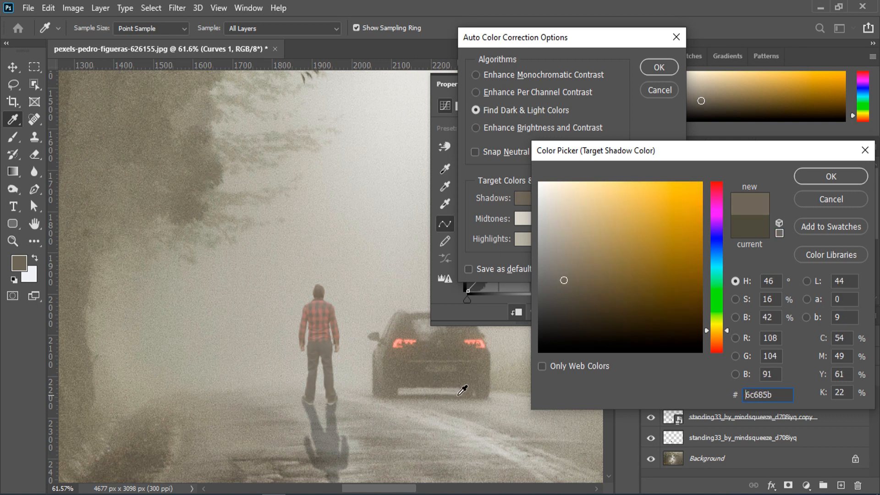
{"action": "left_click", "coordinate": [812, 183]}
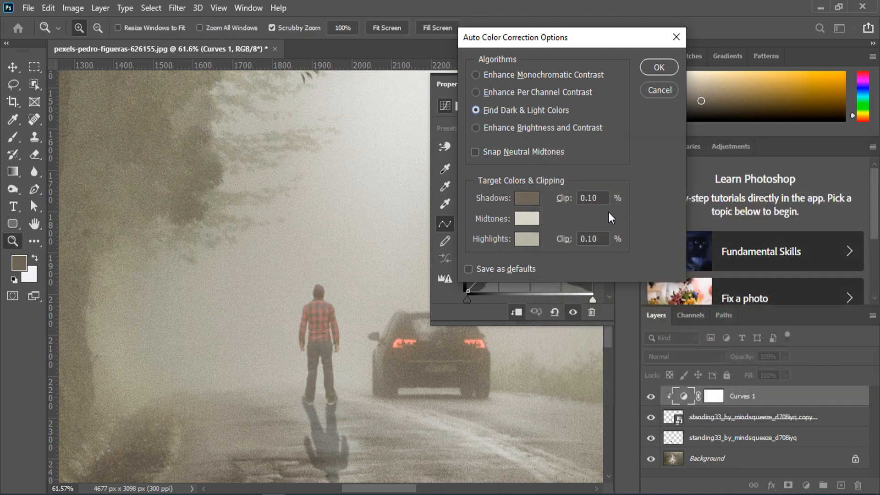
Step: Sample the fog for target midtone b8b6ab and target highlight c0beb3, and apply the auto color correction
{"action": "left_click", "coordinate": [524, 222]}
{"action": "left_click", "coordinate": [267, 250]}
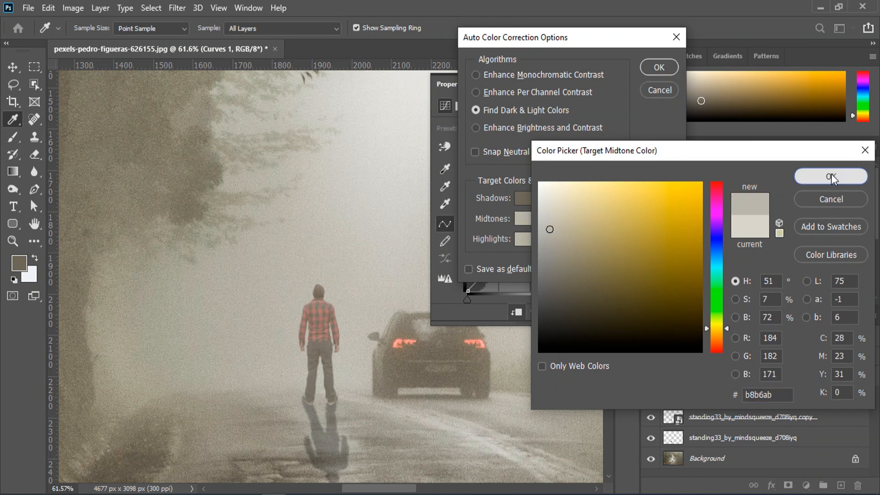
{"action": "left_click", "coordinate": [831, 177]}
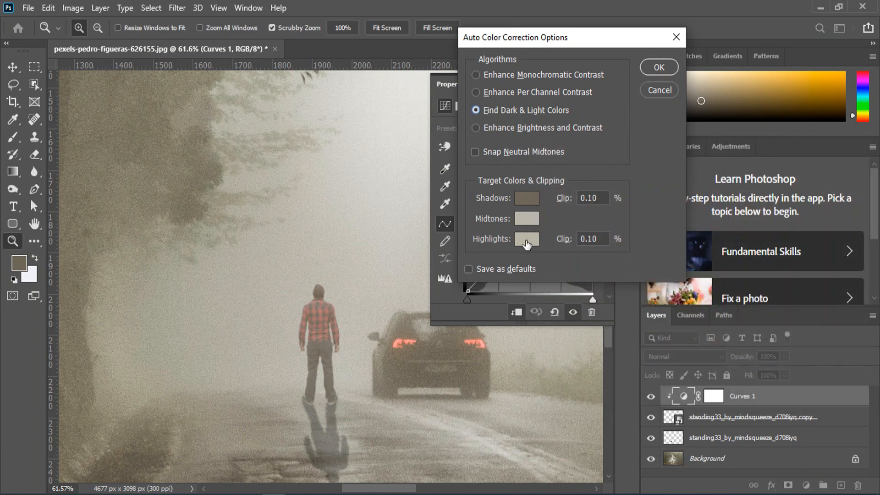
{"action": "left_click", "coordinate": [526, 239]}
{"action": "left_click", "coordinate": [317, 252]}
{"action": "left_click", "coordinate": [795, 178]}
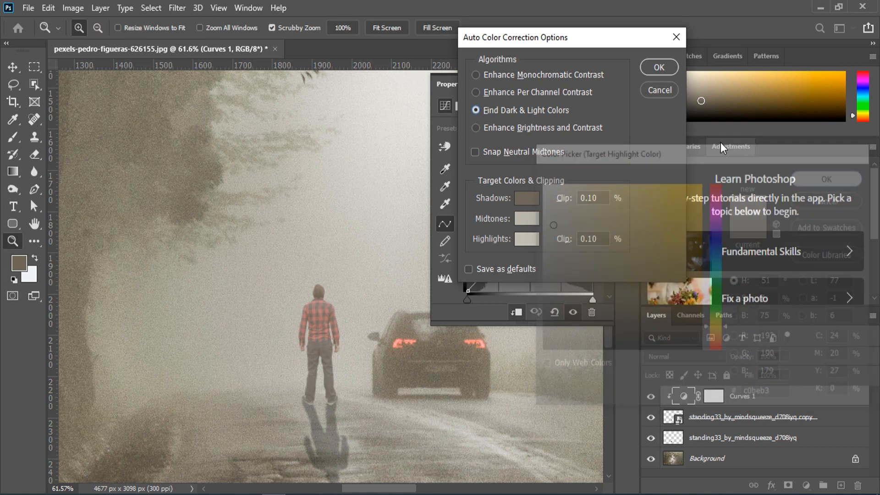
{"action": "left_click", "coordinate": [660, 68]}
{"action": "left_click", "coordinate": [380, 197]}
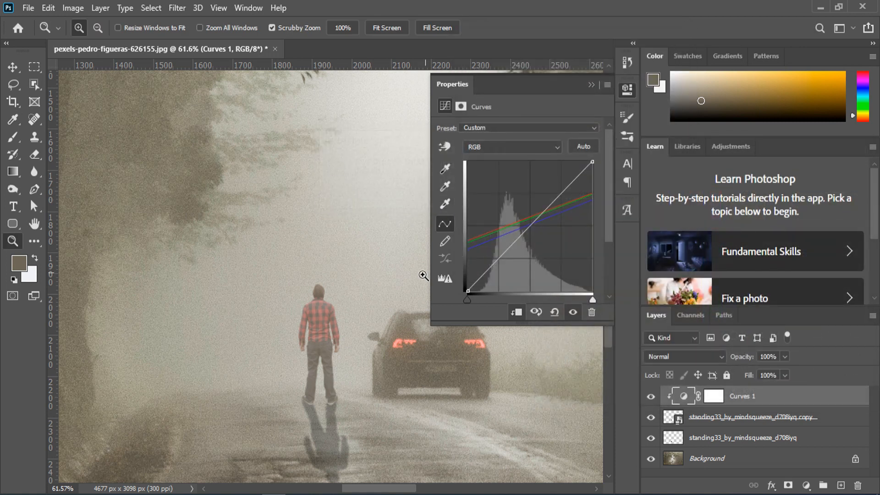
Step: Compare the man with and without the Curves adjustment, and check how he blends into the whole foggy scene
{"action": "left_click", "coordinate": [592, 85]}
{"action": "left_click", "coordinate": [651, 396]}
{"action": "left_click", "coordinate": [651, 396]}
{"action": "left_click_drag", "start_coordinate": [263, 299], "coordinate": [213, 249]}
{"action": "scroll", "coordinate": [213, 248], "scroll_direction": "down", "scroll_amount": 2}
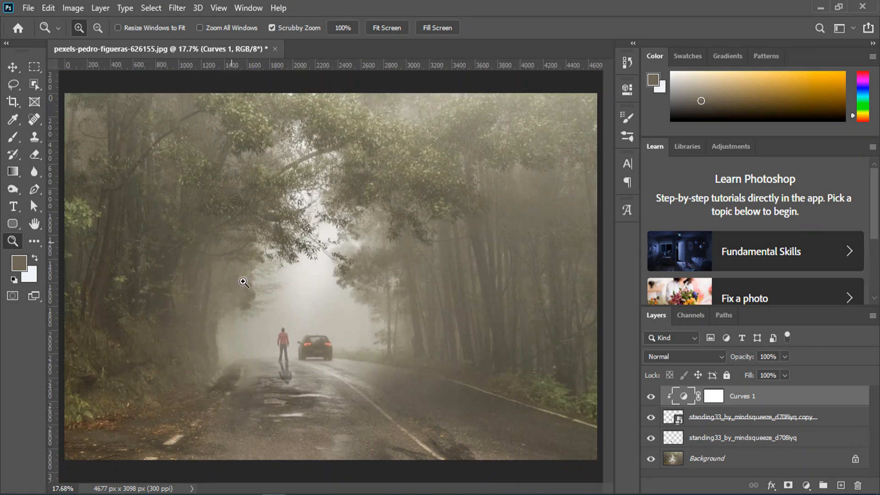
{"action": "scroll", "coordinate": [294, 367], "scroll_direction": "up", "scroll_amount": 1}
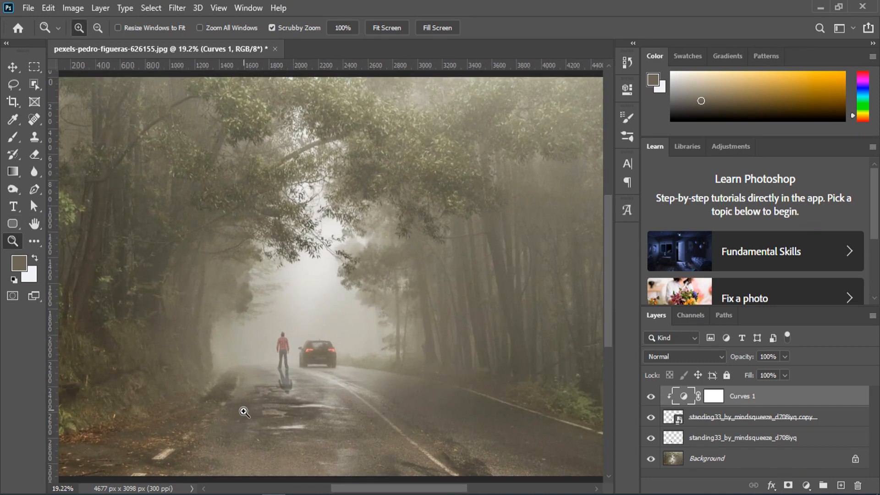
Step: Open evil_stock_by_roy3d_d8t91du from File Explorer as a separate document in Photoshop
{"action": "left_click", "coordinate": [820, 8]}
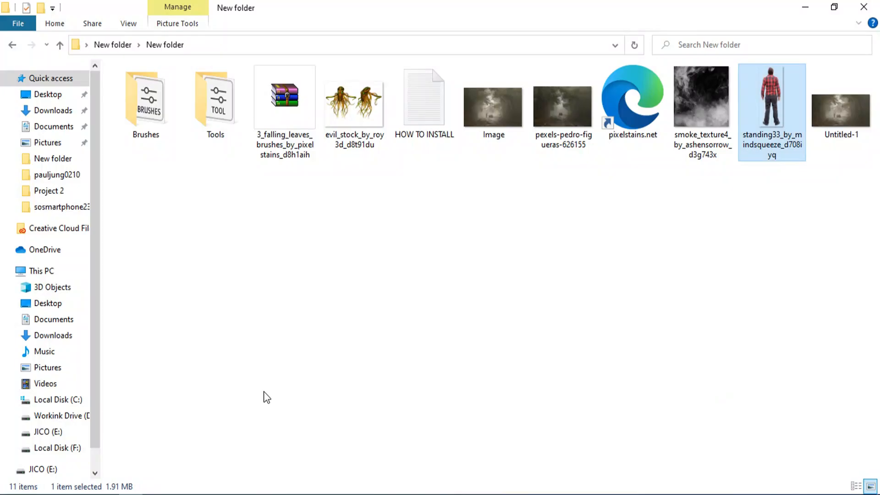
{"action": "left_click_drag", "start_coordinate": [355, 147], "coordinate": [450, 54]}
{"action": "left_click_drag", "start_coordinate": [449, 53], "coordinate": [449, 54]}
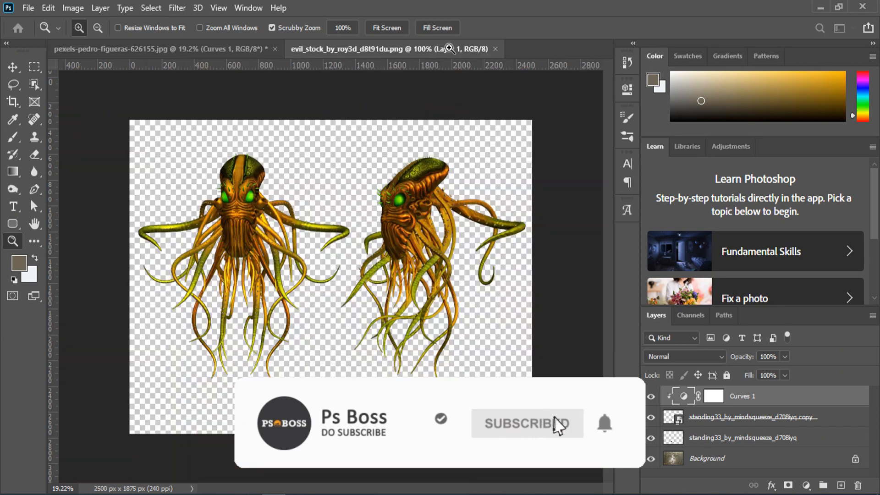
Step: Lasso a loose selection around the front-facing tentacled creature, including all its tentacles
{"action": "left_click", "coordinate": [11, 84]}
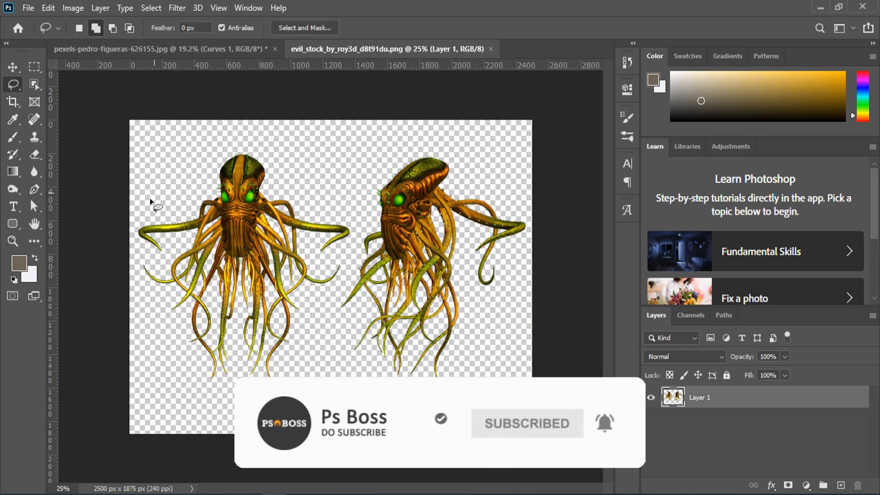
{"action": "mouse_move", "coordinate": [146, 197]}
{"action": "left_mouse_down"}
{"action": "mouse_move", "coordinate": [232, 137]}
{"action": "mouse_move", "coordinate": [342, 192]}
{"action": "mouse_move", "coordinate": [356, 230]}
{"action": "mouse_move", "coordinate": [350, 269]}
{"action": "mouse_move", "coordinate": [330, 301]}
{"action": "left_mouse_up"}
{"action": "mouse_move", "coordinate": [175, 406]}
{"action": "left_mouse_down"}
{"action": "mouse_move", "coordinate": [141, 364]}
{"action": "mouse_move", "coordinate": [122, 242]}
{"action": "mouse_move", "coordinate": [156, 187]}
{"action": "left_mouse_up"}
Step: Move the selected creature into the foggy road document, over the car, accepting the color profile conversion
{"action": "left_click", "coordinate": [14, 68]}
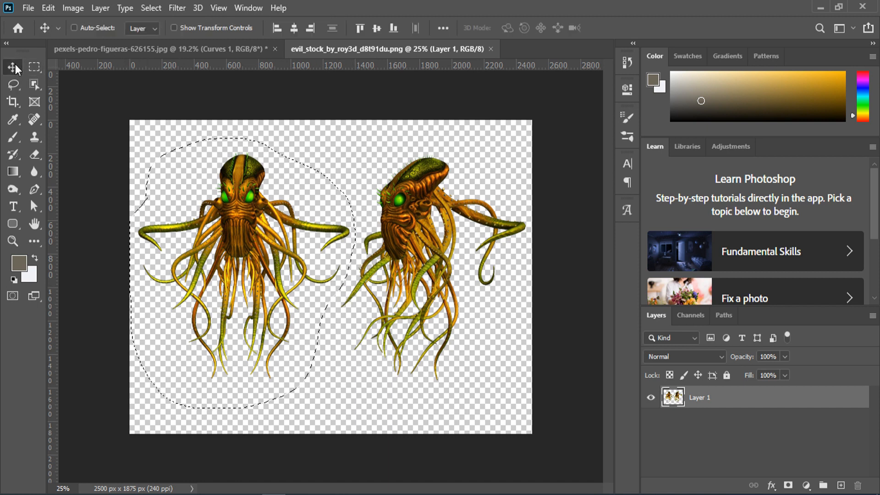
{"action": "mouse_move", "coordinate": [231, 197]}
{"action": "left_mouse_down"}
{"action": "mouse_move", "coordinate": [240, 183]}
{"action": "mouse_move", "coordinate": [216, 46]}
{"action": "mouse_move", "coordinate": [262, 121]}
{"action": "left_mouse_up"}
{"action": "left_click_drag", "start_coordinate": [323, 283], "coordinate": [323, 282]}
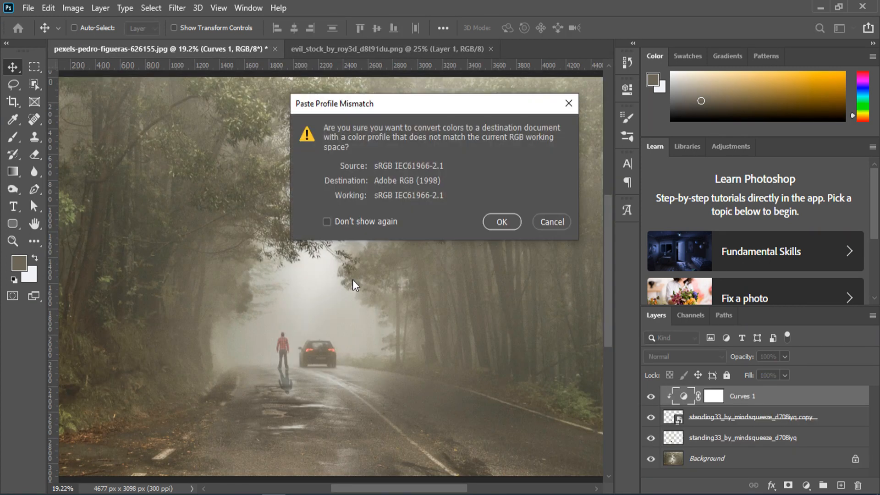
{"action": "left_click", "coordinate": [501, 222]}
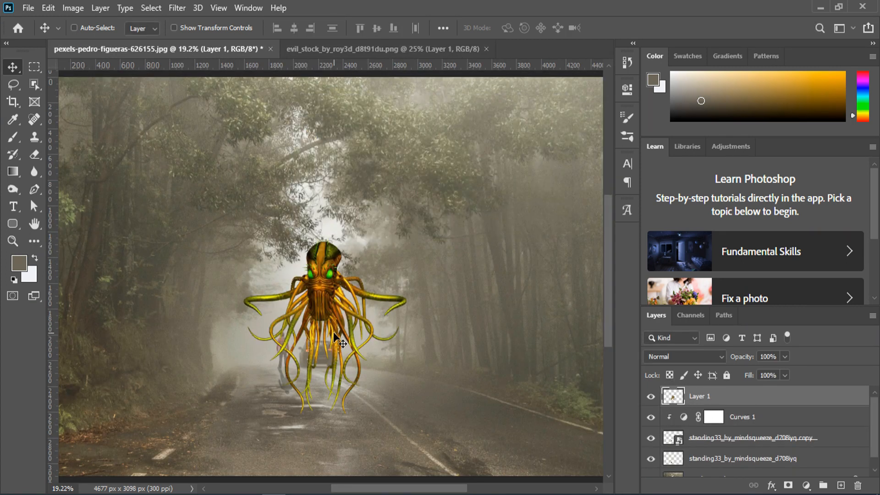
Step: Convert the creature's layer to a smart object
{"action": "key", "text": "z"}
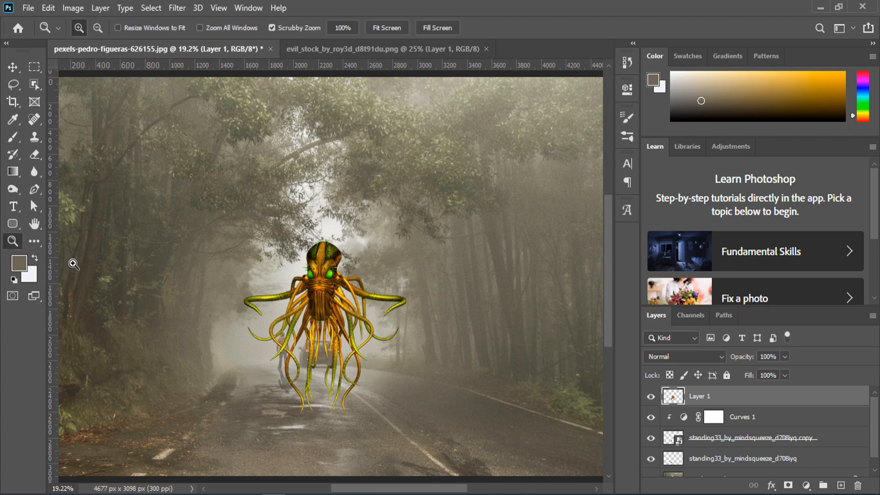
{"action": "left_click", "coordinate": [344, 321]}
{"action": "right_click", "coordinate": [753, 406]}
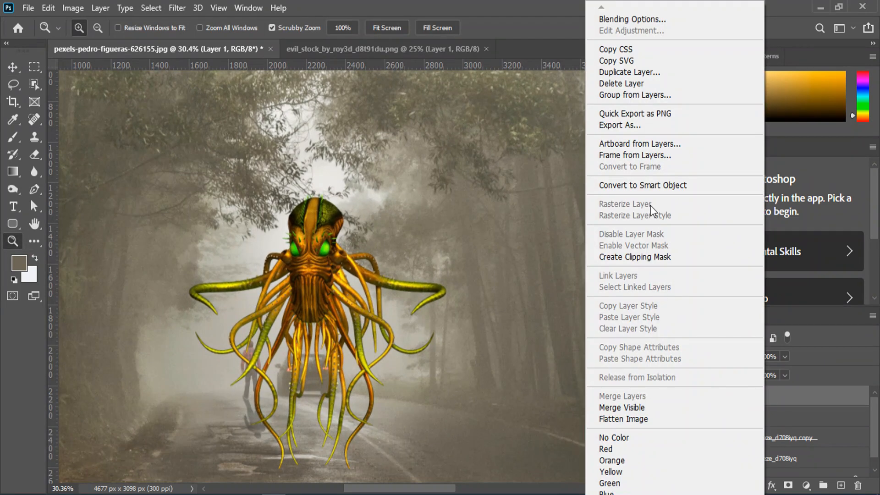
{"action": "left_click", "coordinate": [648, 186]}
Step: Scale the creature to about 87% and move it up slightly above the road, applying the transform
{"action": "key", "text": "ctrl+t"}
{"action": "left_click_drag", "start_coordinate": [445, 194], "coordinate": [429, 211]}
{"action": "left_click_drag", "start_coordinate": [391, 288], "coordinate": [384, 269]}
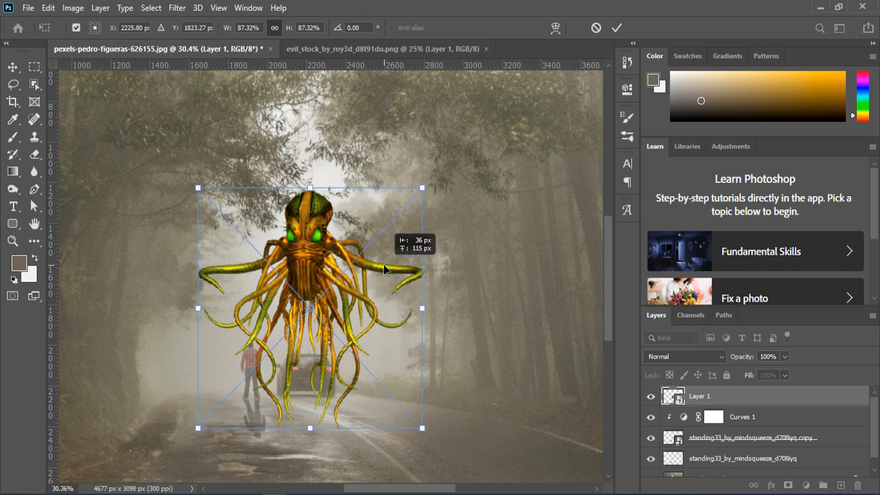
{"action": "key", "text": "Return"}
Step: Move the creature's layer below the man's shadow layer so it sits behind the man
{"action": "key", "text": "z"}
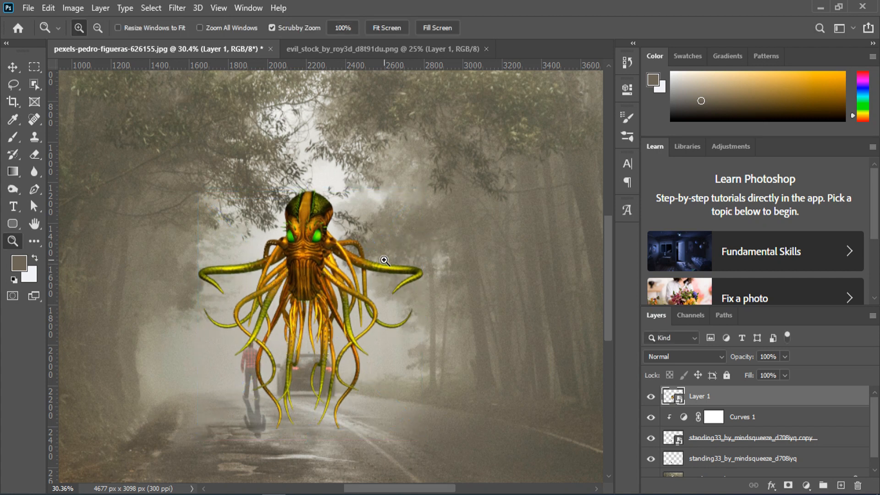
{"action": "left_click_drag", "start_coordinate": [704, 397], "coordinate": [715, 467]}
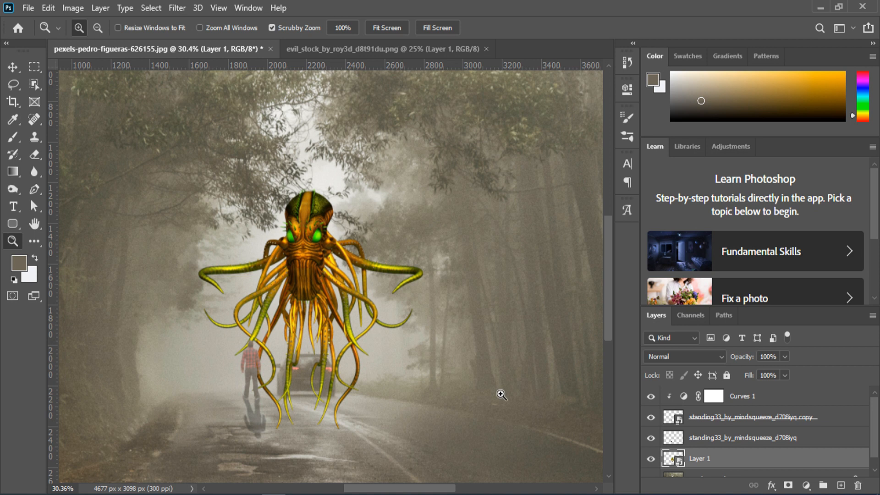
{"action": "left_click_drag", "start_coordinate": [357, 386], "coordinate": [440, 390]}
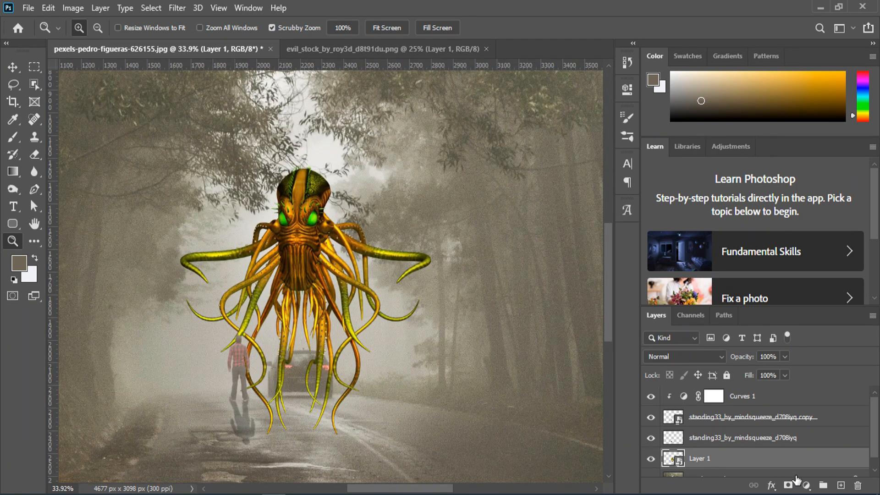
Step: Add a Curves adjustment layer above the creature's layer and clip it to the creature
{"action": "left_click", "coordinate": [805, 484]}
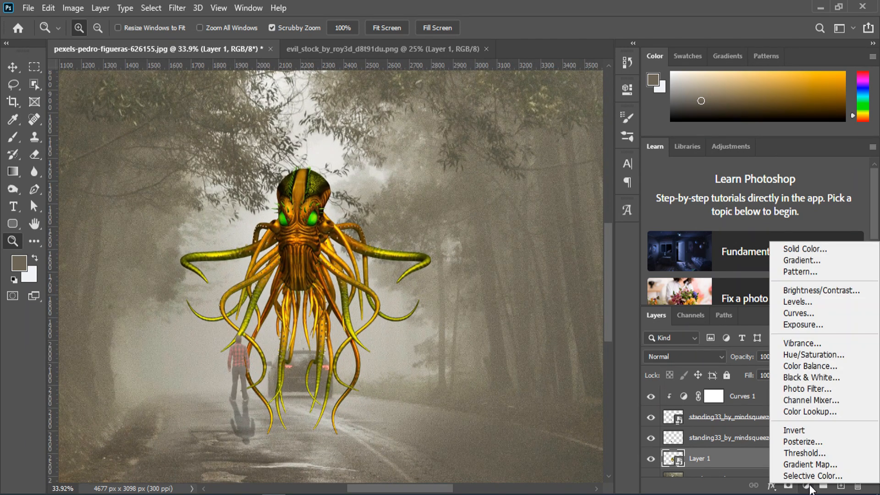
{"action": "left_click", "coordinate": [793, 313]}
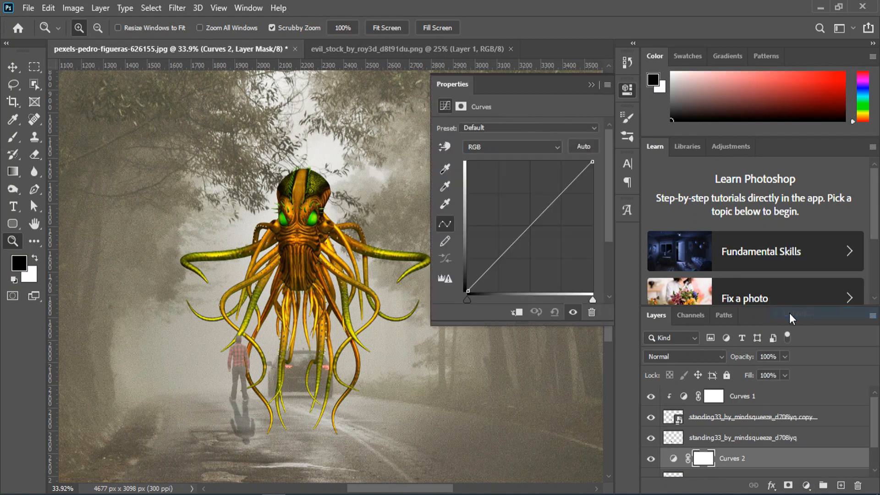
{"action": "left_click", "coordinate": [674, 462]}
{"action": "left_click", "coordinate": [517, 312]}
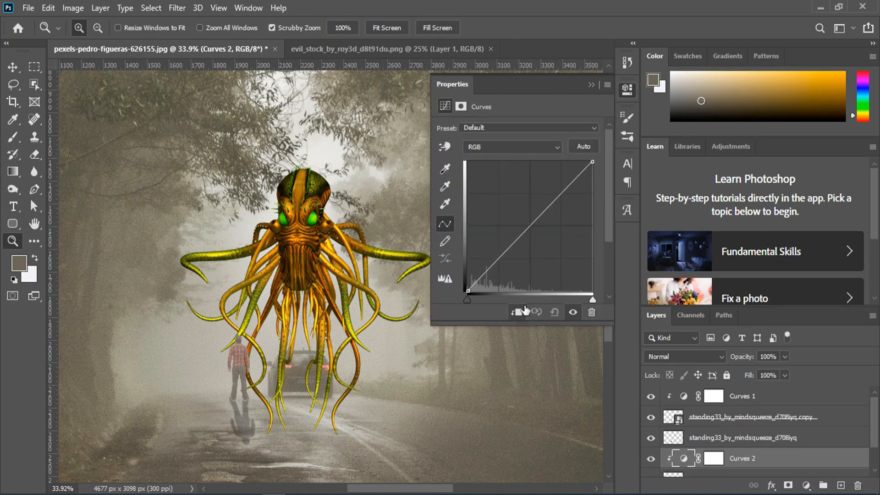
Step: In the creature's Curves auto options, choose Find Dark & Light Colors and set the target shadow color to 535340, sampled from the dark foliage
{"action": "left_click", "coordinate": [584, 144], "text": "alt"}
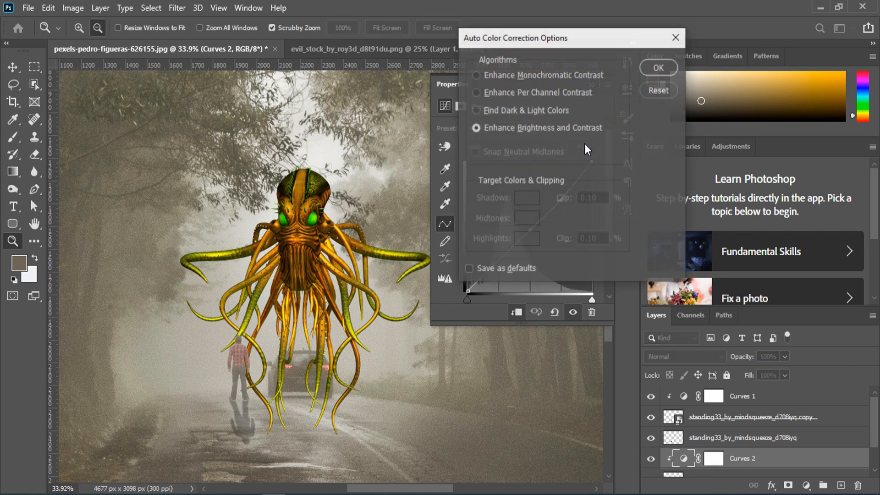
{"action": "left_click", "coordinate": [491, 112]}
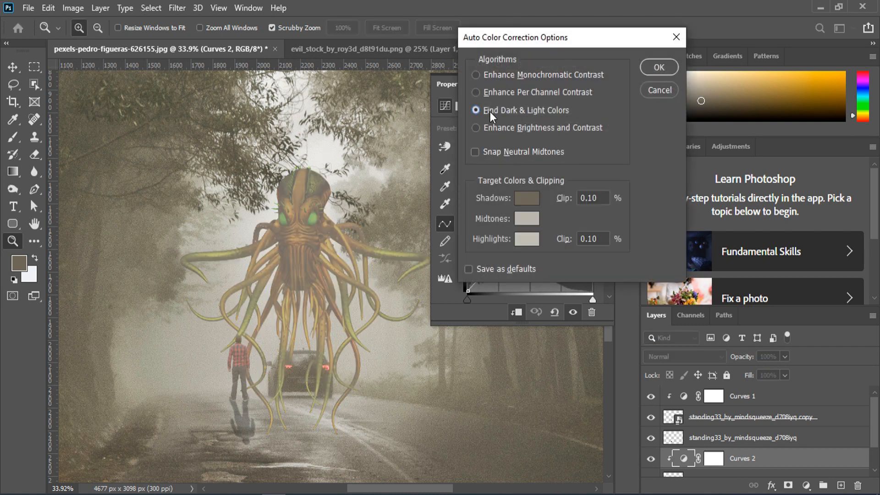
{"action": "left_click", "coordinate": [527, 197]}
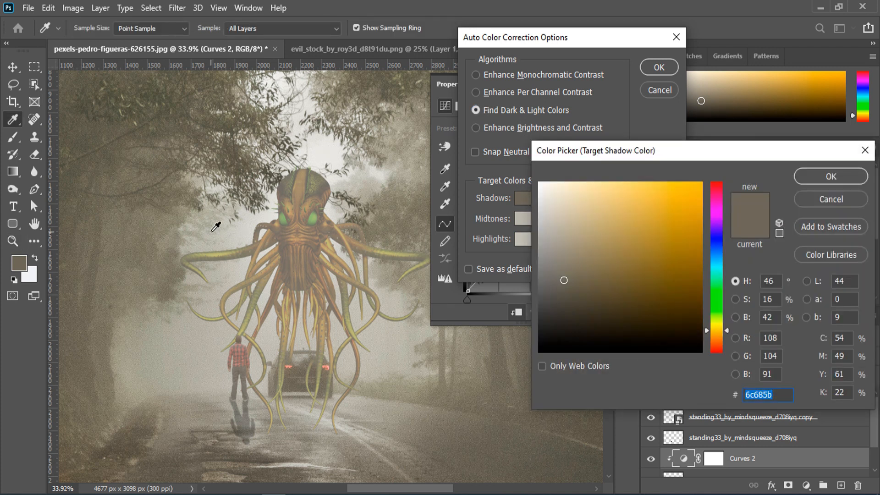
{"action": "left_click", "coordinate": [233, 156]}
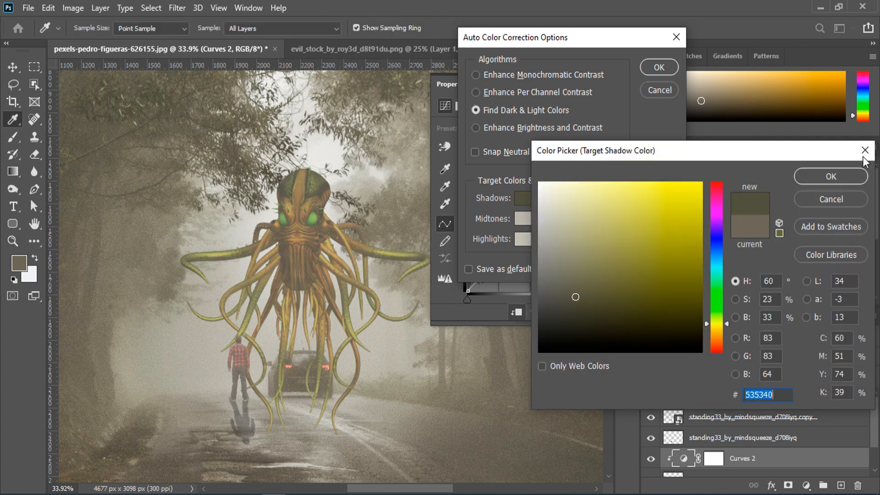
{"action": "left_click", "coordinate": [831, 177]}
Step: Set the target midtone color to 47422d by sampling the dark trees beside the creature
{"action": "left_click", "coordinate": [526, 217]}
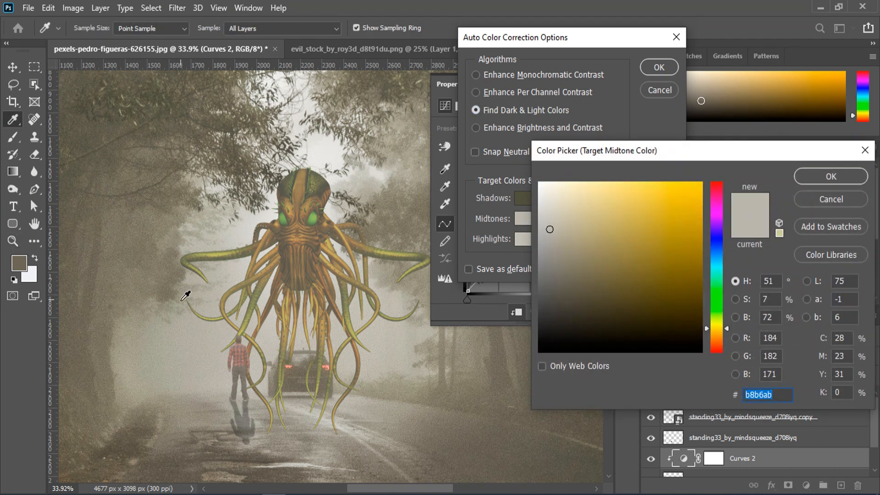
{"action": "left_click", "coordinate": [187, 329]}
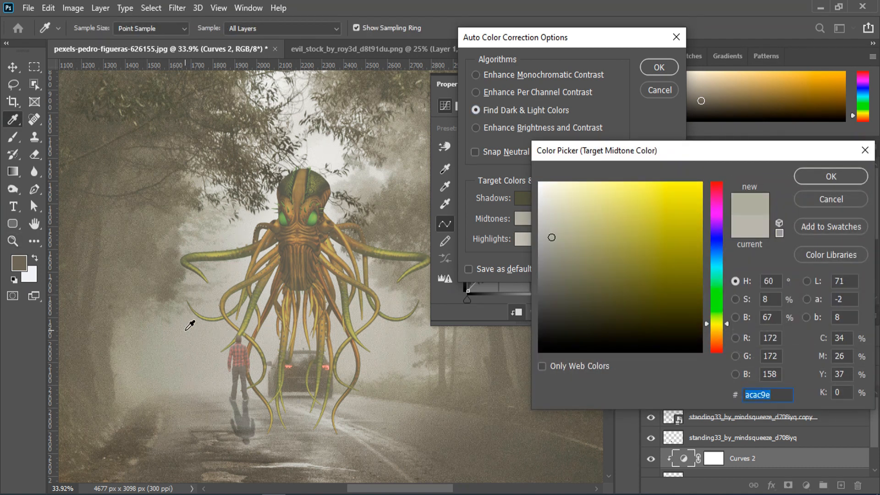
{"action": "left_click", "coordinate": [164, 264]}
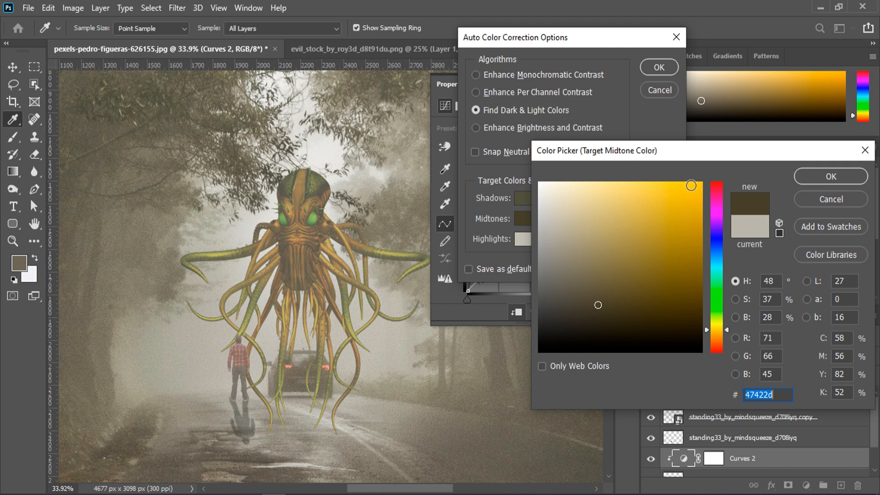
{"action": "left_click", "coordinate": [830, 177]}
Step: Set the target highlight color by sampling the pale fog beside the man and accept the auto color correction options
{"action": "left_click", "coordinate": [523, 238]}
{"action": "left_click", "coordinate": [195, 348]}
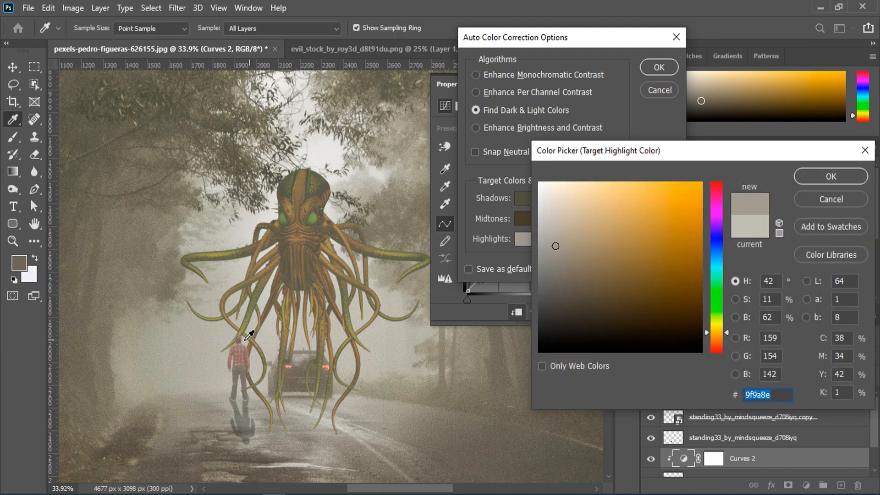
{"action": "left_click", "coordinate": [218, 345]}
{"action": "left_click", "coordinate": [809, 176]}
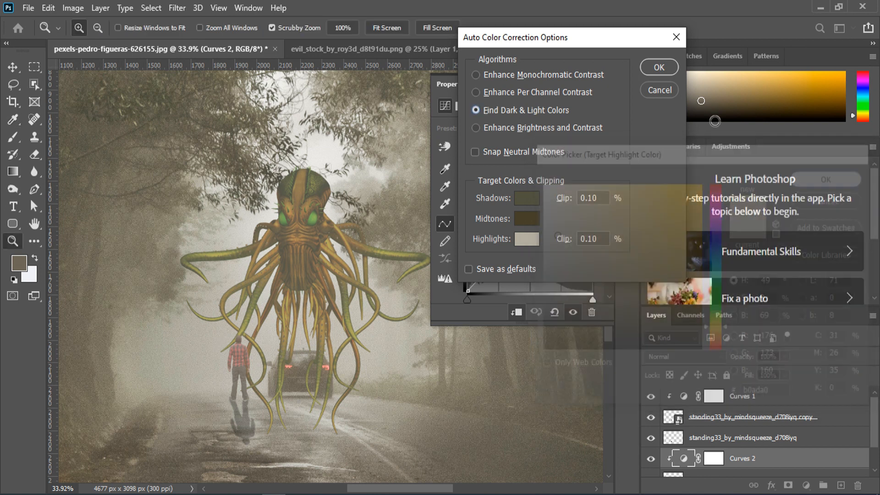
{"action": "left_click", "coordinate": [659, 67]}
{"action": "left_click", "coordinate": [379, 197]}
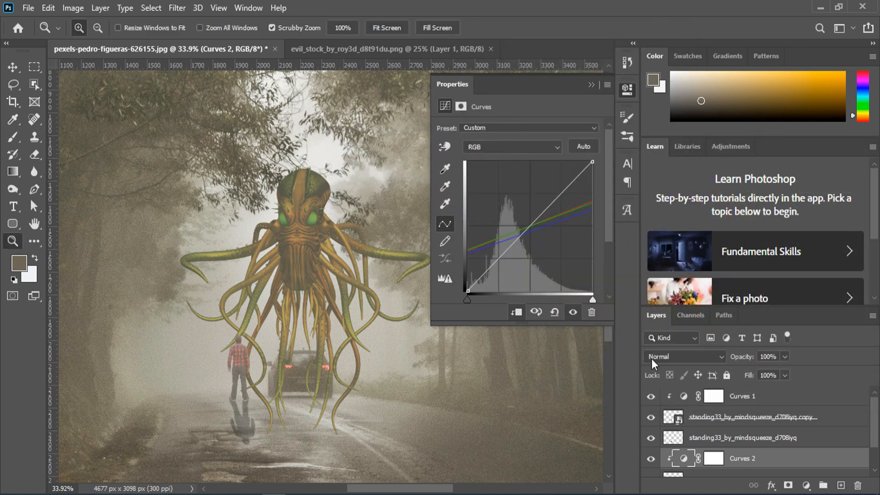
Step: Lower the opacity of the creature's layer to 72%
{"action": "left_click_drag", "start_coordinate": [744, 358], "coordinate": [779, 359]}
{"action": "left_click", "coordinate": [592, 85]}
{"action": "scroll", "coordinate": [723, 460], "scroll_direction": "down", "scroll_amount": 1}
{"action": "left_click", "coordinate": [743, 460]}
{"action": "left_click_drag", "start_coordinate": [748, 360], "coordinate": [731, 359]}
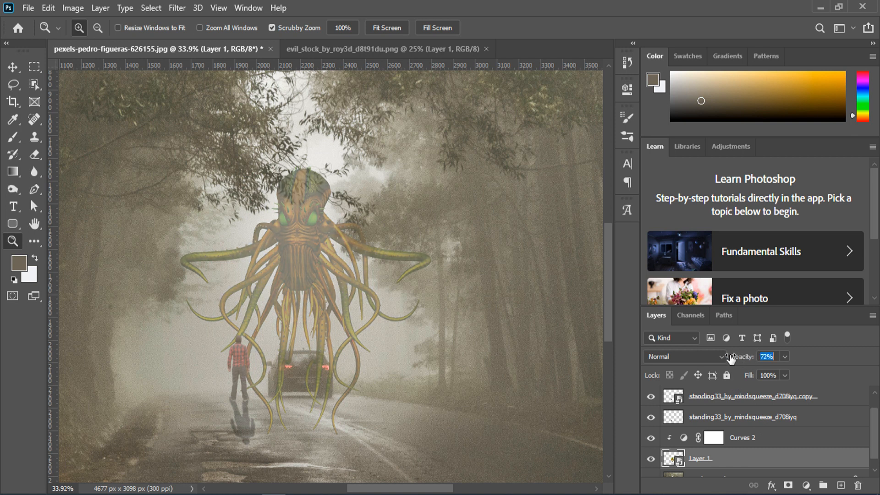
Step: Add a mask to the creature's layer and fade out its lower tentacles with upward linear black Foreground to Transparent gradients
{"action": "left_click", "coordinate": [787, 484]}
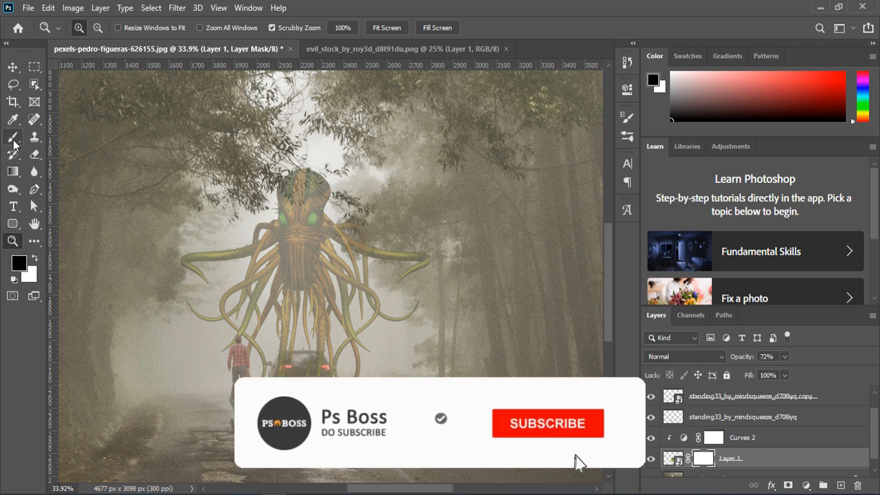
{"action": "left_click", "coordinate": [18, 171]}
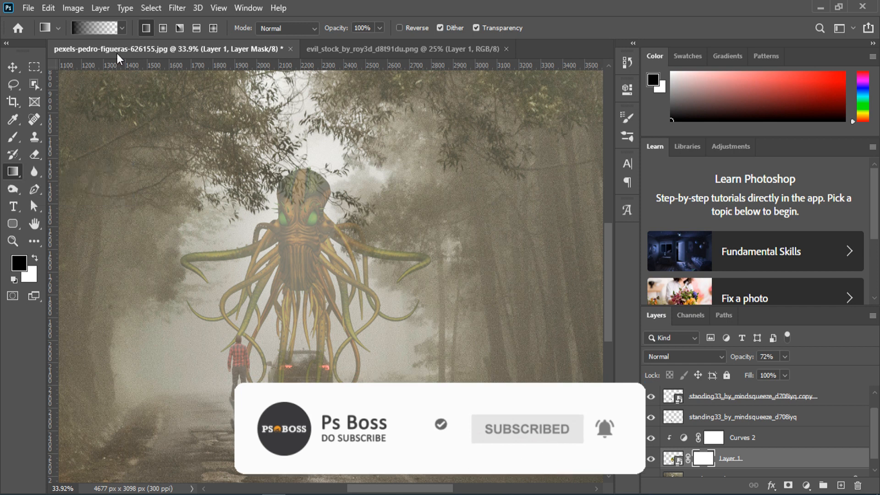
{"action": "left_click", "coordinate": [95, 28]}
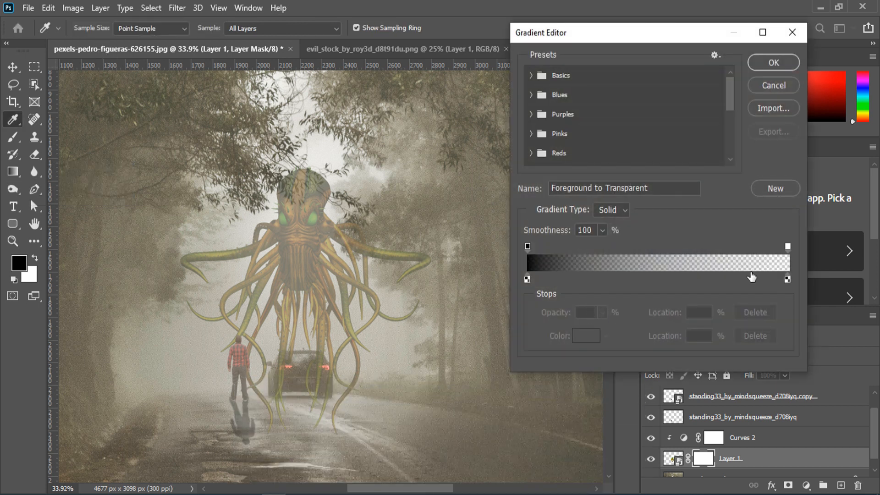
{"action": "left_click", "coordinate": [772, 62]}
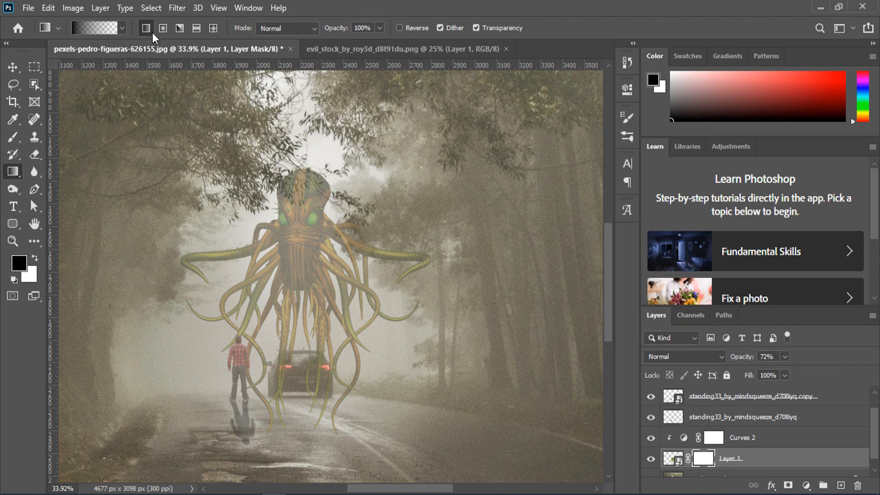
{"action": "left_click_drag", "start_coordinate": [321, 457], "coordinate": [322, 372]}
{"action": "left_click_drag", "start_coordinate": [320, 442], "coordinate": [305, 329]}
{"action": "left_click_drag", "start_coordinate": [301, 398], "coordinate": [301, 309]}
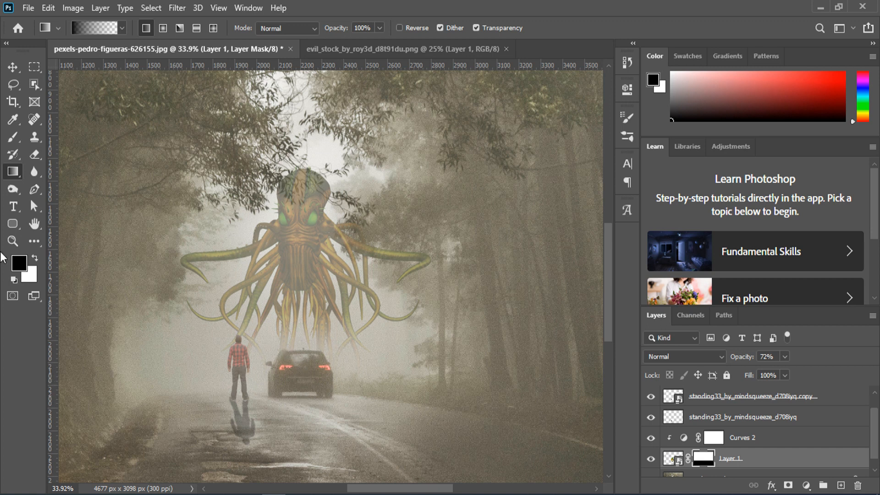
Step: Reduce the opacity of the creature's layer to 60%, targeting the layer itself instead of its mask
{"action": "key", "text": "z"}
{"action": "left_click_drag", "start_coordinate": [296, 346], "coordinate": [315, 359]}
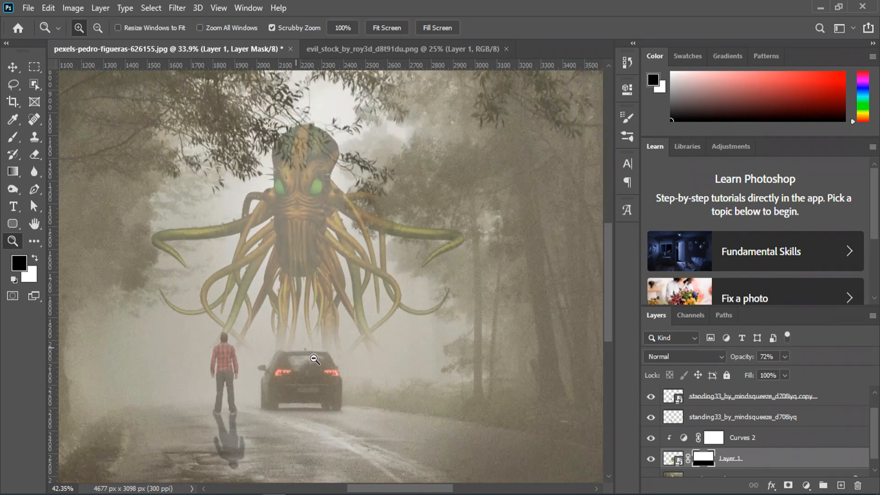
{"action": "left_click", "coordinate": [666, 459]}
{"action": "left_click_drag", "start_coordinate": [745, 361], "coordinate": [739, 362]}
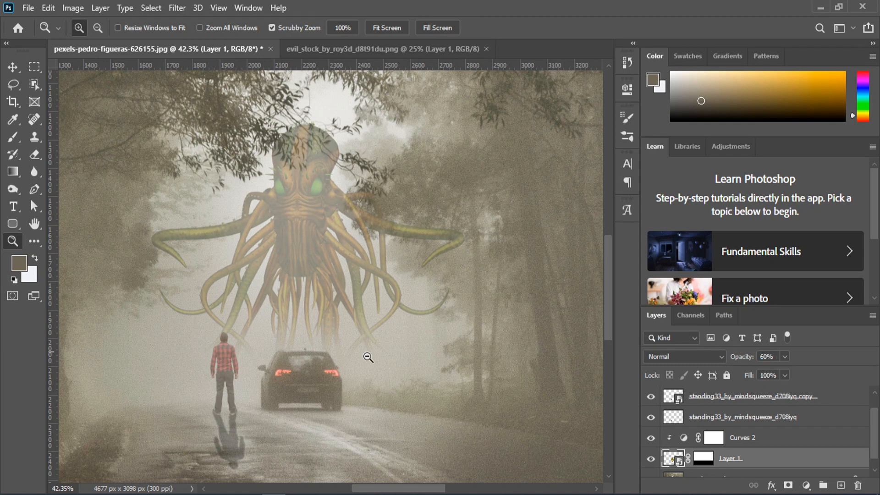
Step: Place the smoke_texture4_by_ashensorrow_d3g743x.jpg image into the road composite, accepting the default Camera Raw settings
{"action": "left_click_drag", "start_coordinate": [379, 333], "coordinate": [331, 307]}
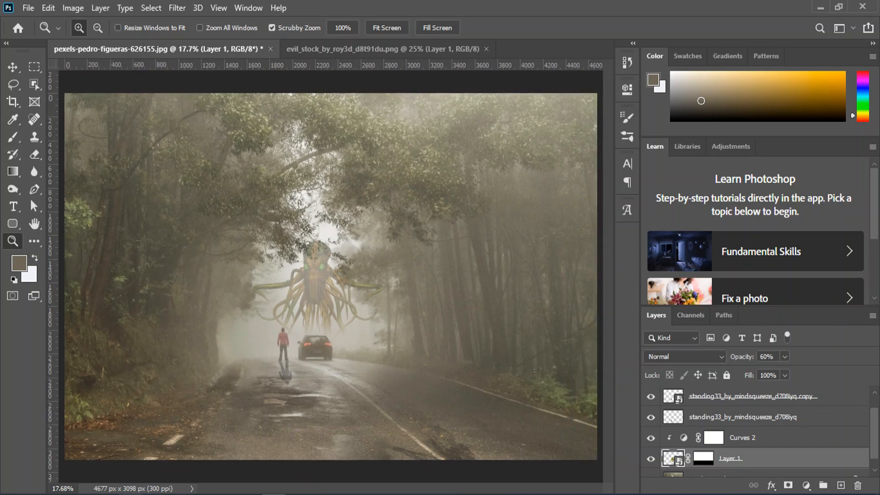
{"action": "left_click", "coordinate": [131, 493]}
{"action": "left_click_drag", "start_coordinate": [708, 118], "coordinate": [356, 348]}
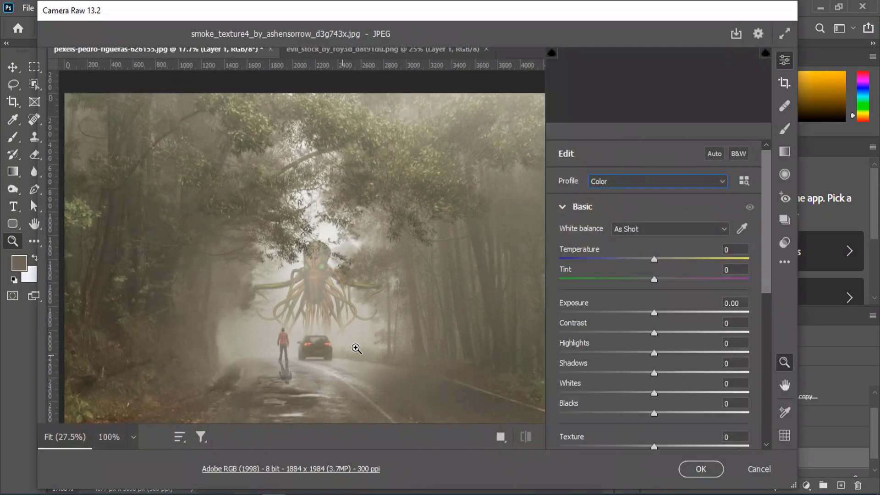
{"action": "left_click", "coordinate": [699, 468]}
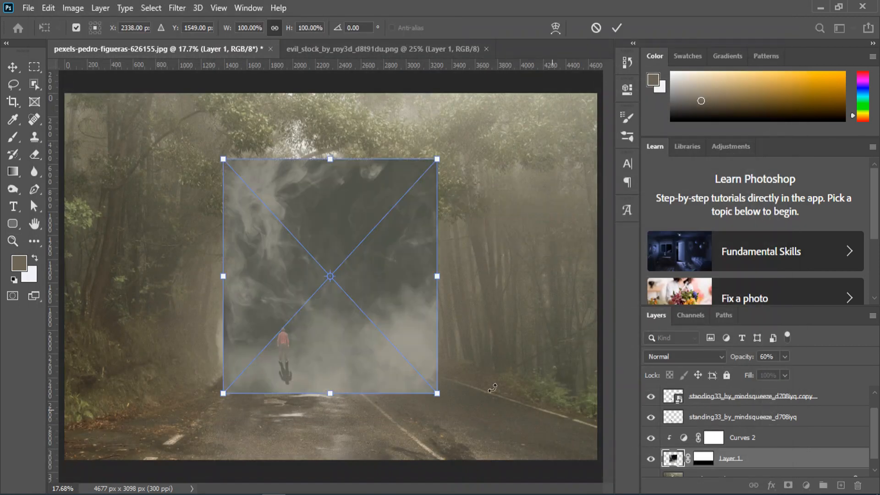
Step: Scale down the smoke texture, position it over the creature, man and car, and apply the transform
{"action": "left_click_drag", "start_coordinate": [381, 303], "coordinate": [374, 307]}
{"action": "left_click_drag", "start_coordinate": [424, 172], "coordinate": [403, 223]}
{"action": "left_click_drag", "start_coordinate": [356, 274], "coordinate": [346, 304]}
{"action": "key", "text": "Return"}
Step: Move the smoke texture's layer beneath the creature's layer, directly above the Background
{"action": "scroll", "coordinate": [711, 470], "scroll_direction": "down", "scroll_amount": 2}
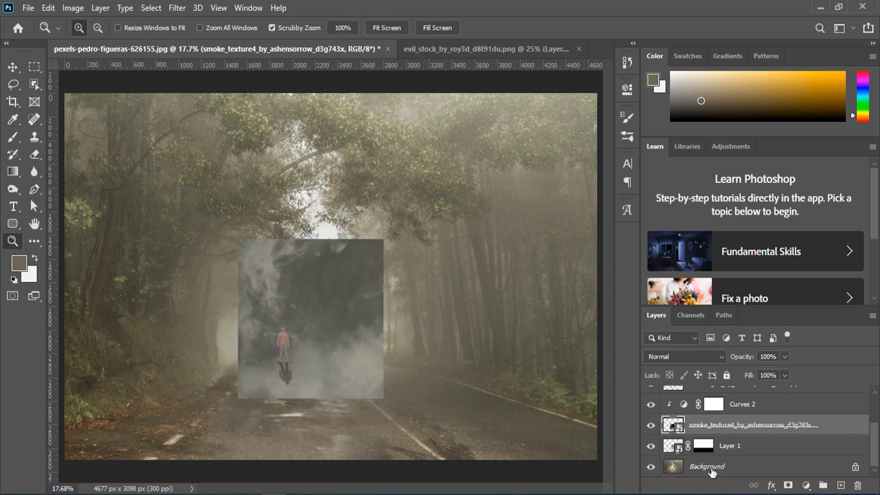
{"action": "left_click_drag", "start_coordinate": [752, 435], "coordinate": [759, 454]}
{"action": "left_click", "coordinate": [724, 425]}
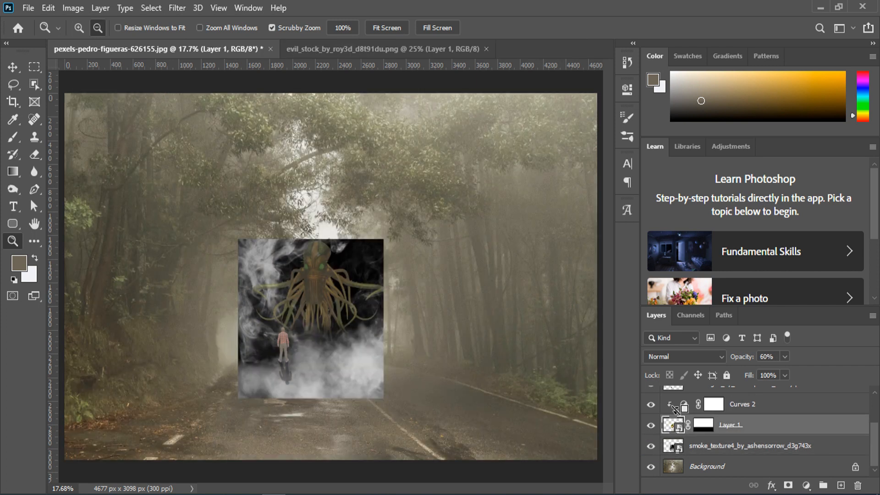
{"action": "left_click", "coordinate": [667, 417], "text": "alt"}
{"action": "left_click", "coordinate": [652, 447]}
{"action": "left_click", "coordinate": [652, 447]}
Step: Set the smoke texture layer's blend mode to Soft Light
{"action": "left_click", "coordinate": [725, 446]}
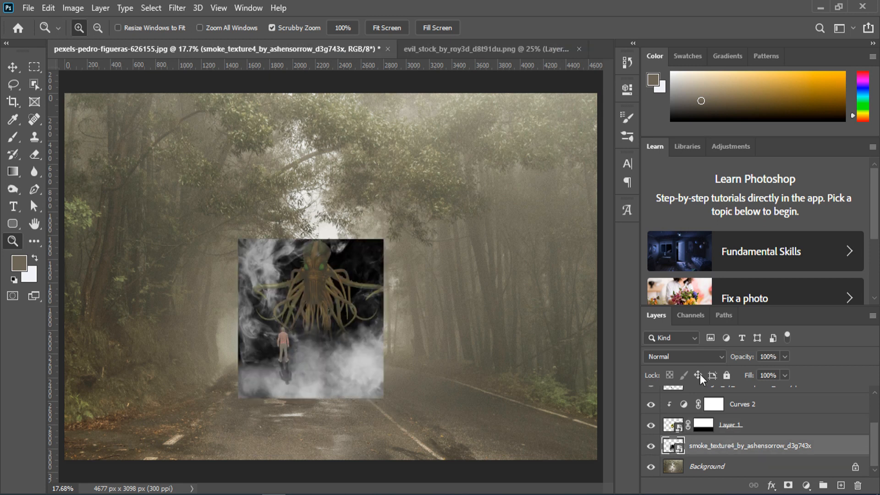
{"action": "left_click", "coordinate": [685, 356]}
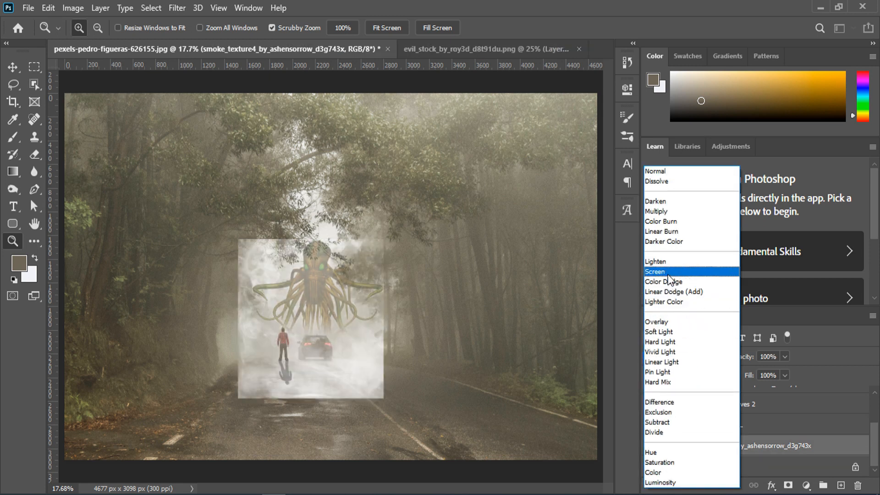
{"action": "left_click", "coordinate": [666, 334]}
{"action": "scroll", "coordinate": [331, 390], "scroll_direction": "up", "scroll_amount": 2}
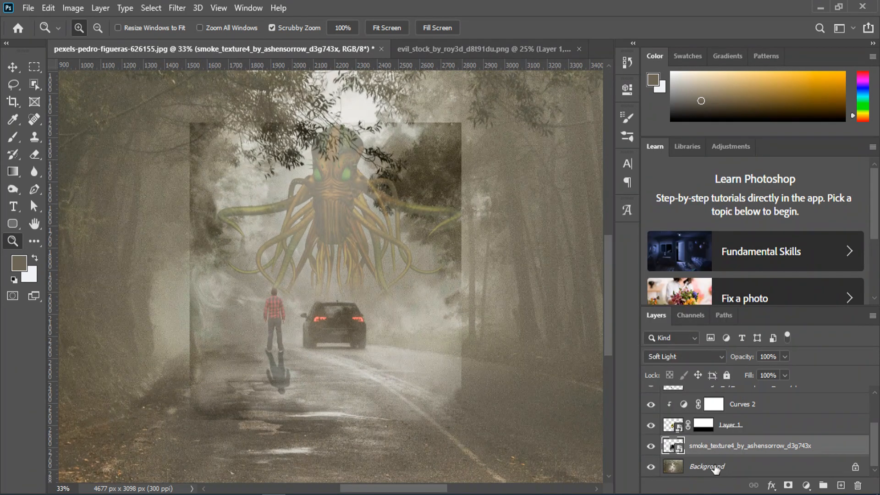
Step: Add a mask to the smoke layer and paint with a soft black brush to hide its hard edges and the smoke around the creature's head
{"action": "left_click", "coordinate": [788, 485]}
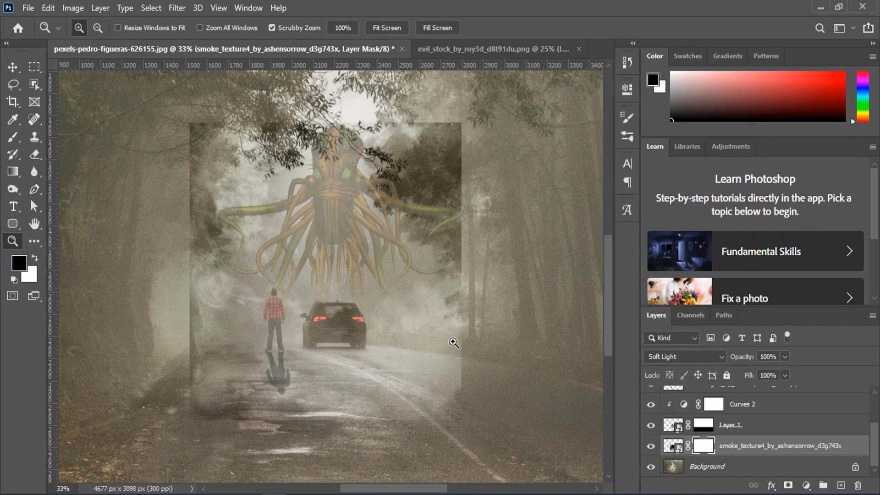
{"action": "left_click", "coordinate": [8, 134]}
{"action": "left_click", "coordinate": [58, 136]}
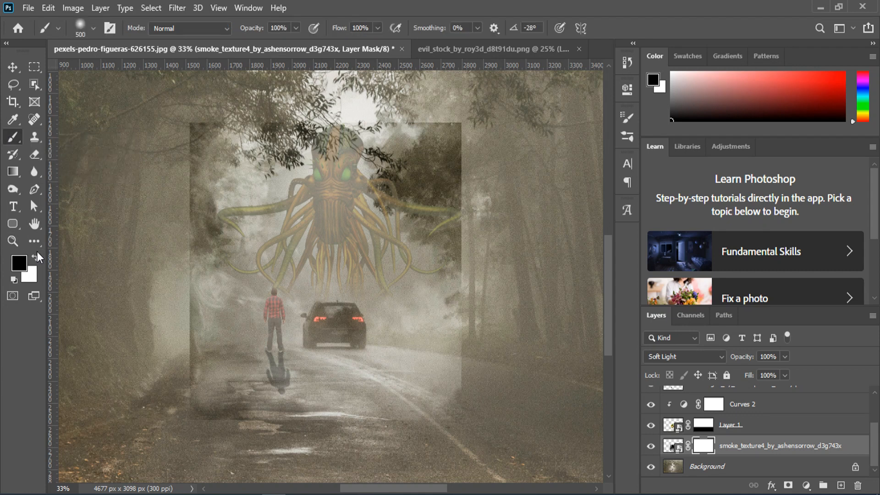
{"action": "left_click", "coordinate": [20, 263]}
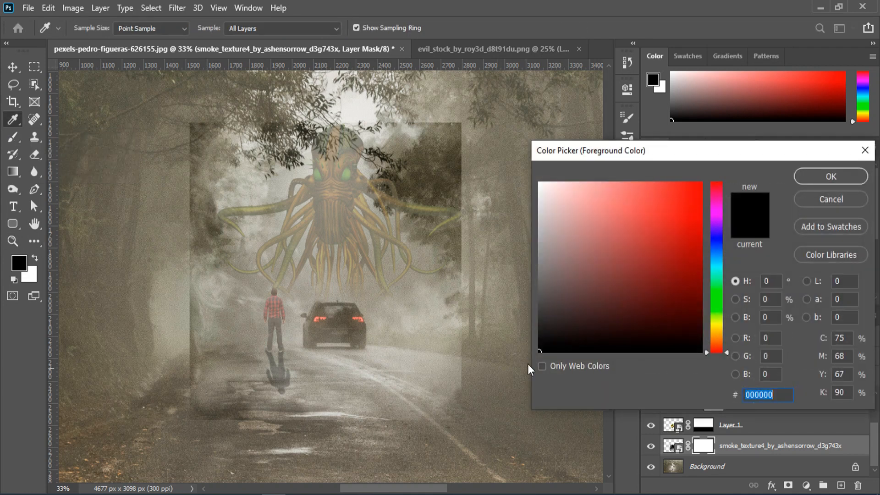
{"action": "left_click", "coordinate": [819, 174]}
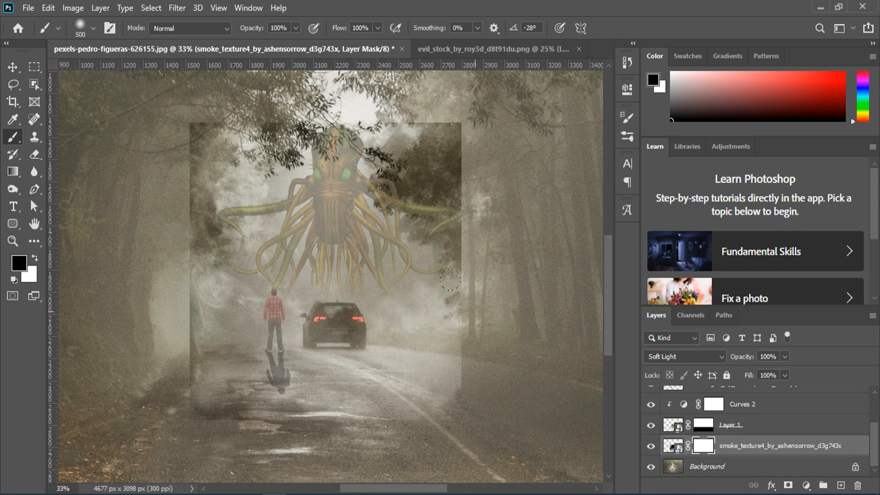
{"action": "mouse_move", "coordinate": [509, 282]}
{"action": "left_mouse_down"}
{"action": "mouse_move", "coordinate": [408, 309]}
{"action": "mouse_move", "coordinate": [471, 350]}
{"action": "mouse_move", "coordinate": [411, 384]}
{"action": "mouse_move", "coordinate": [389, 408]}
{"action": "mouse_move", "coordinate": [353, 404]}
{"action": "mouse_move", "coordinate": [315, 414]}
{"action": "mouse_move", "coordinate": [265, 364]}
{"action": "mouse_move", "coordinate": [219, 371]}
{"action": "mouse_move", "coordinate": [196, 392]}
{"action": "mouse_move", "coordinate": [114, 353]}
{"action": "mouse_move", "coordinate": [95, 276]}
{"action": "mouse_move", "coordinate": [105, 166]}
{"action": "mouse_move", "coordinate": [103, 242]}
{"action": "left_mouse_up"}
{"action": "mouse_move", "coordinate": [90, 194]}
{"action": "left_mouse_down"}
{"action": "mouse_move", "coordinate": [163, 110]}
{"action": "mouse_move", "coordinate": [435, 112]}
{"action": "mouse_move", "coordinate": [489, 121]}
{"action": "mouse_move", "coordinate": [463, 192]}
{"action": "mouse_move", "coordinate": [481, 251]}
{"action": "left_mouse_up"}
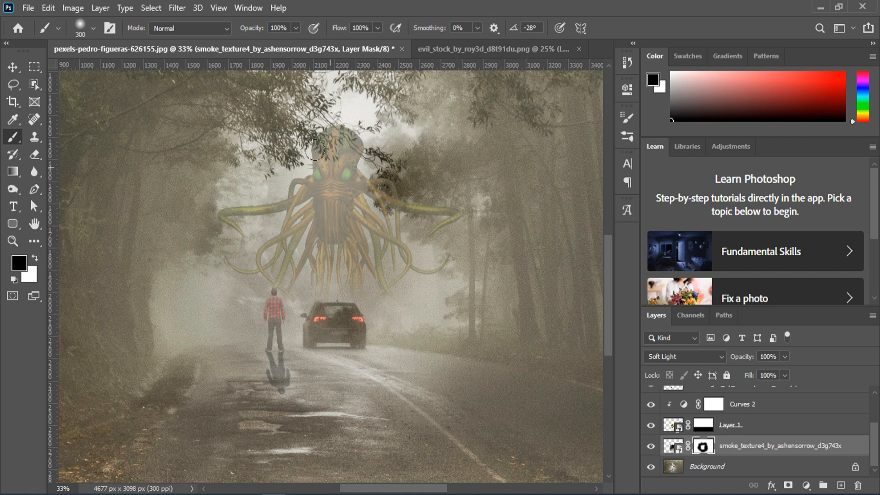
{"action": "left_click_drag", "start_coordinate": [322, 184], "coordinate": [320, 161]}
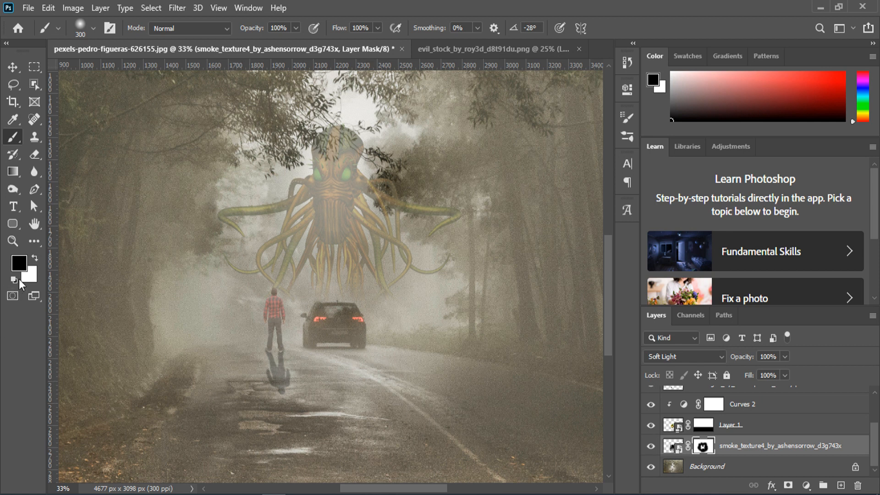
Step: Crop the image inward on all four sides to about 3728 x 2229 px around the man, car and creature
{"action": "left_click", "coordinate": [20, 242]}
{"action": "left_click_drag", "start_coordinate": [343, 275], "coordinate": [314, 286]}
{"action": "key", "text": "ctrl+0"}
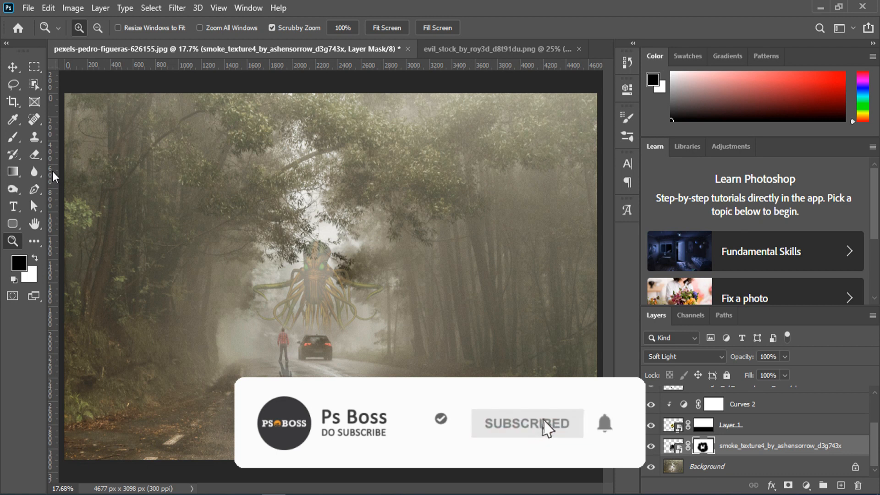
{"action": "left_click", "coordinate": [13, 102]}
{"action": "left_click_drag", "start_coordinate": [337, 459], "coordinate": [337, 441]}
{"action": "left_click_drag", "start_coordinate": [331, 113], "coordinate": [326, 144]}
{"action": "left_click_drag", "start_coordinate": [65, 297], "coordinate": [91, 261]}
{"action": "left_click_drag", "start_coordinate": [569, 271], "coordinate": [548, 273]}
{"action": "key", "text": "Return"}
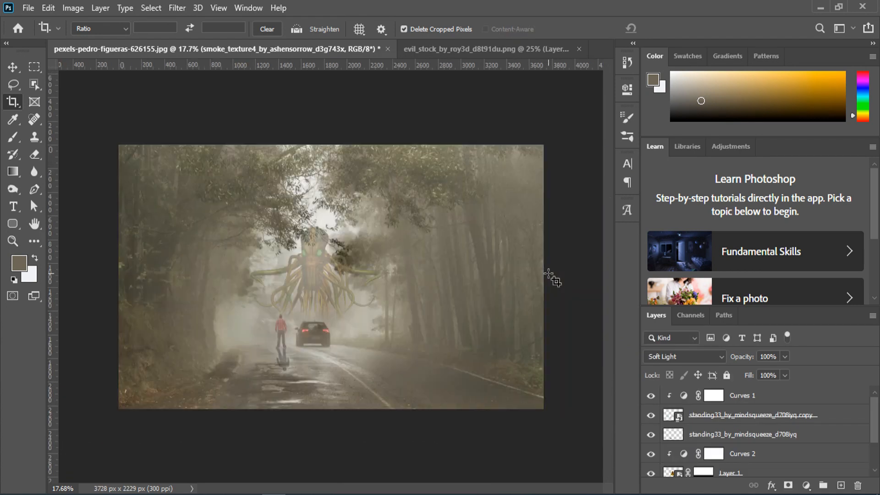
{"action": "key", "text": "ctrl+0"}
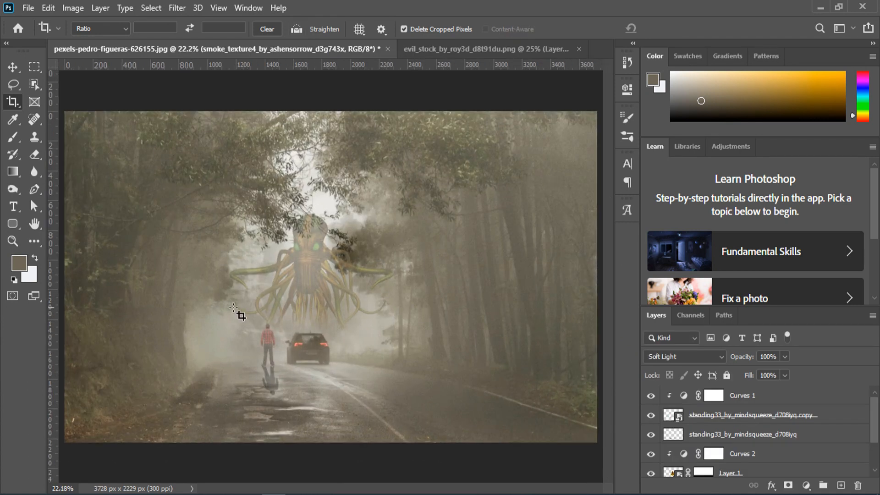
Step: Add a new layer above Curves 1 and fill it with the merged composite using Apply Image
{"action": "left_click", "coordinate": [15, 237]}
{"action": "mouse_move", "coordinate": [315, 279]}
{"action": "left_mouse_down"}
{"action": "mouse_move", "coordinate": [292, 274]}
{"action": "mouse_move", "coordinate": [311, 287]}
{"action": "left_mouse_up"}
{"action": "left_click", "coordinate": [745, 398]}
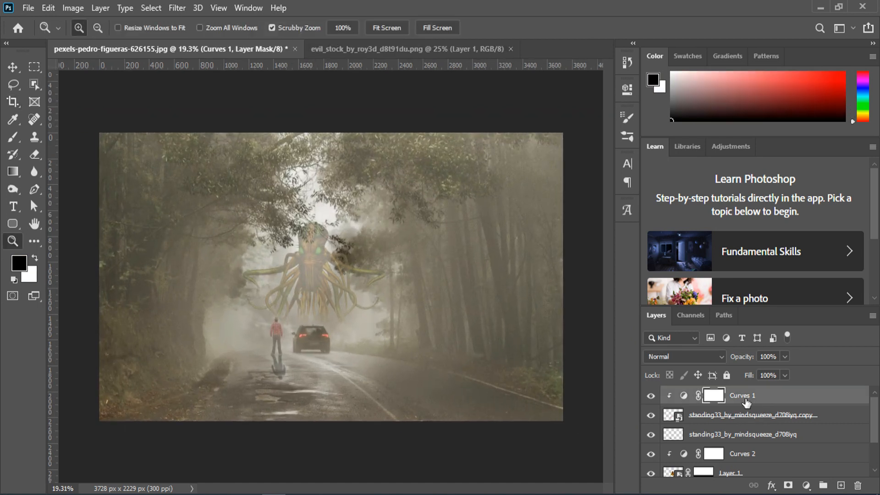
{"action": "left_click", "coordinate": [841, 485]}
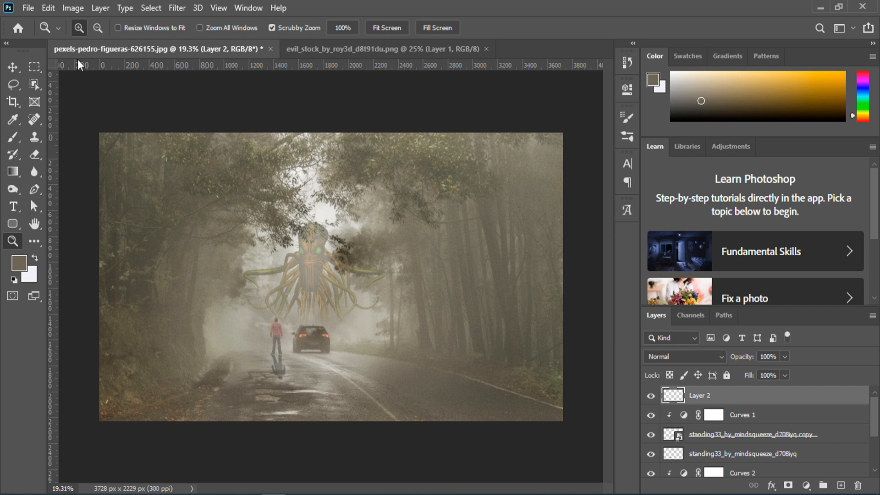
{"action": "left_click", "coordinate": [75, 7]}
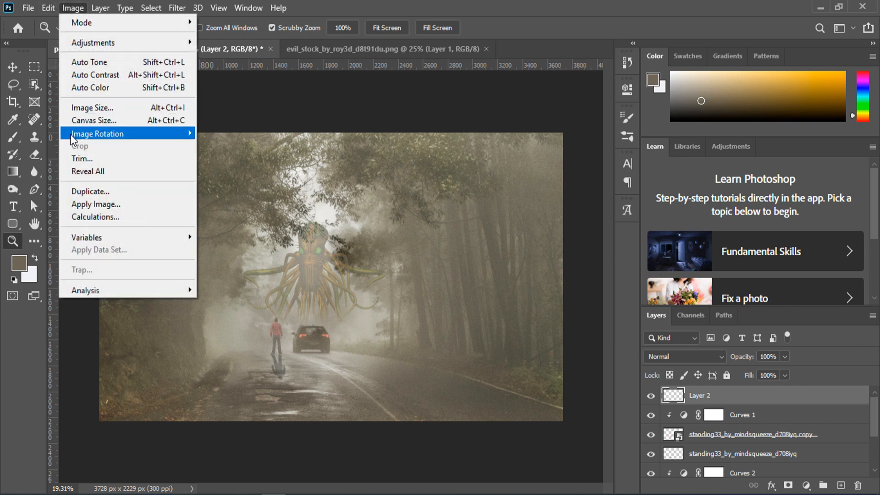
{"action": "left_click", "coordinate": [96, 204]}
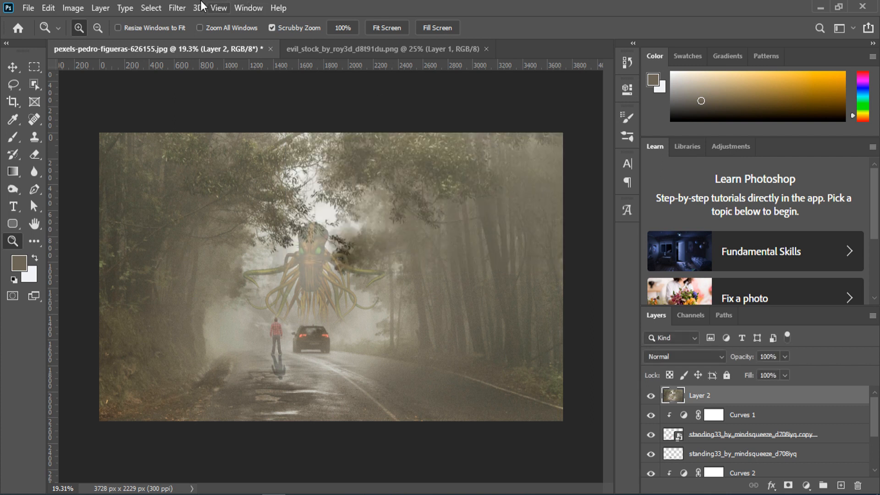
Step: Darken the forest surroundings on the merged layer with a Camera Raw radial filter drawn around the creature, man and car
{"action": "left_click", "coordinate": [177, 8]}
{"action": "left_click", "coordinate": [202, 87]}
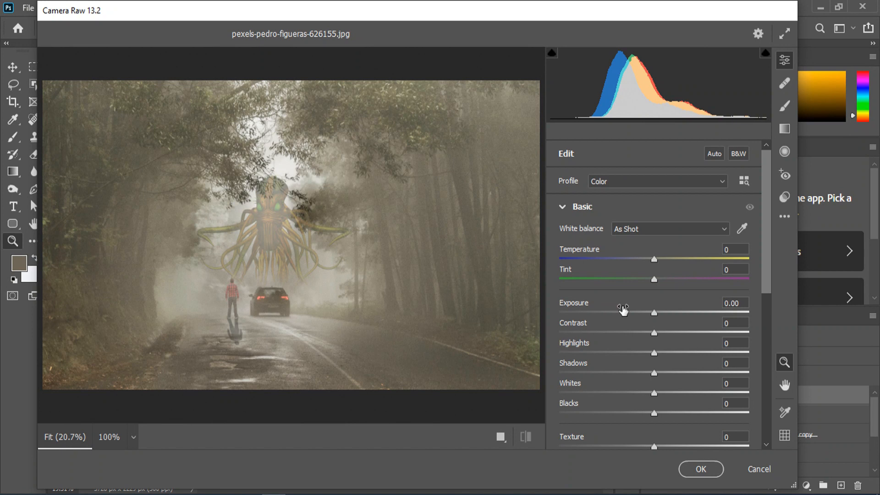
{"action": "left_click", "coordinate": [785, 151]}
{"action": "left_click_drag", "start_coordinate": [236, 220], "coordinate": [355, 325]}
{"action": "left_click_drag", "start_coordinate": [635, 366], "coordinate": [683, 385]}
{"action": "left_click", "coordinate": [693, 469]}
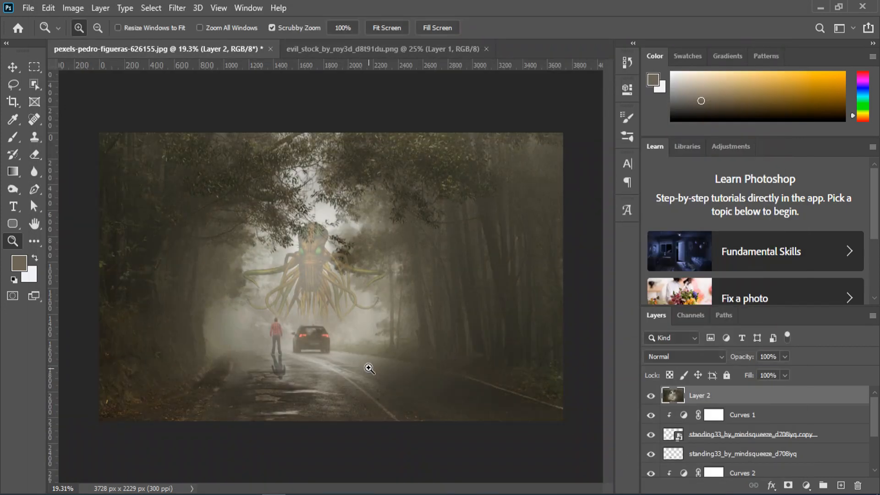
{"action": "scroll", "coordinate": [319, 373], "scroll_direction": "down", "scroll_amount": 3}
{"action": "scroll", "coordinate": [319, 374], "scroll_direction": "up", "scroll_amount": 5}
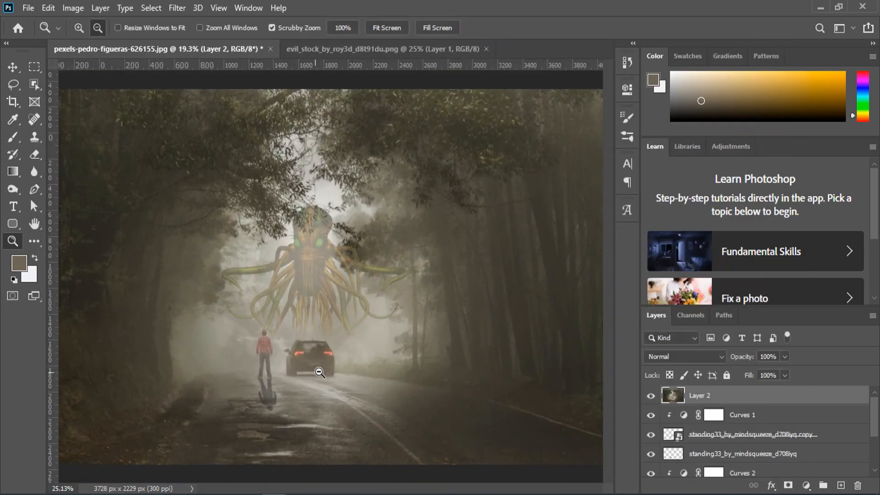
{"action": "scroll", "coordinate": [319, 373], "scroll_direction": "down", "scroll_amount": 1}
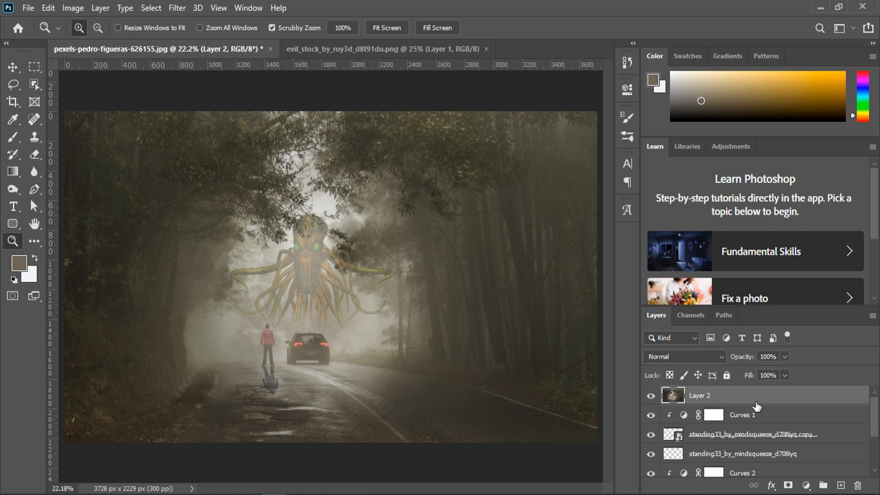
Step: Apply the Camera Raw Filter to the merged layer again with contrast at +7 and the shadows lowered
{"action": "left_click", "coordinate": [177, 8]}
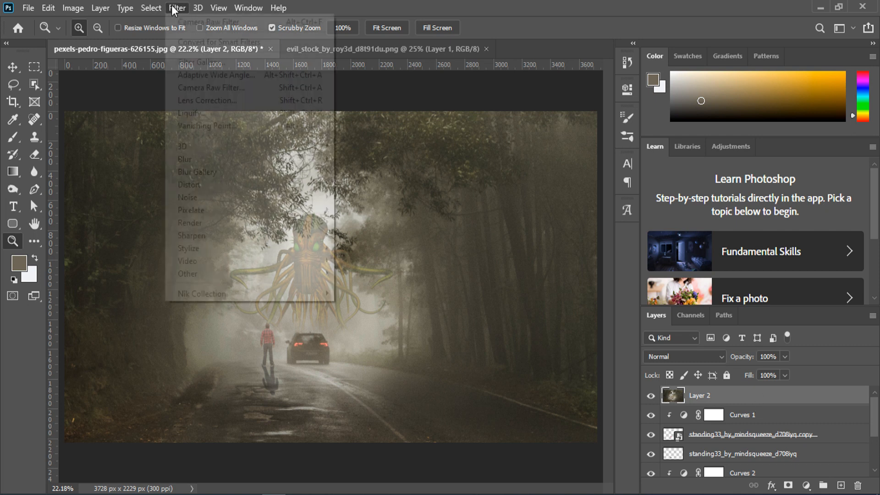
{"action": "left_click", "coordinate": [222, 89]}
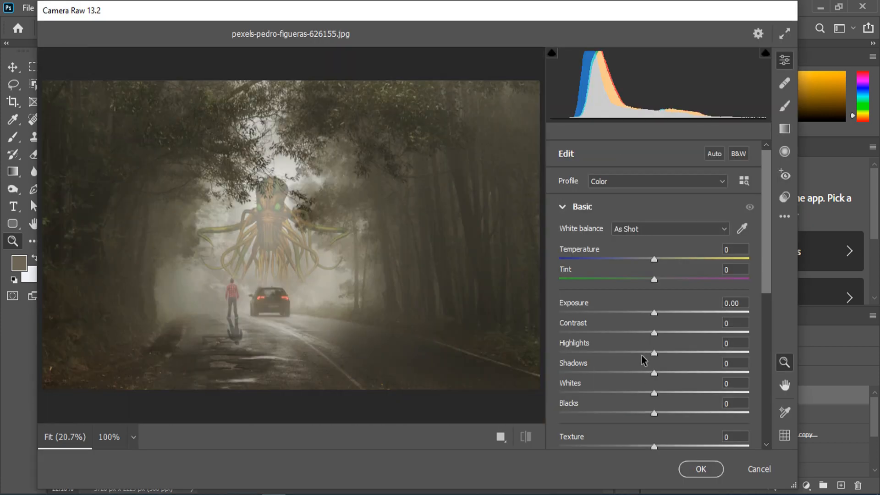
{"action": "mouse_move", "coordinate": [656, 338]}
{"action": "left_mouse_down"}
{"action": "mouse_move", "coordinate": [702, 336]}
{"action": "mouse_move", "coordinate": [642, 337]}
{"action": "mouse_move", "coordinate": [656, 337]}
{"action": "left_mouse_up"}
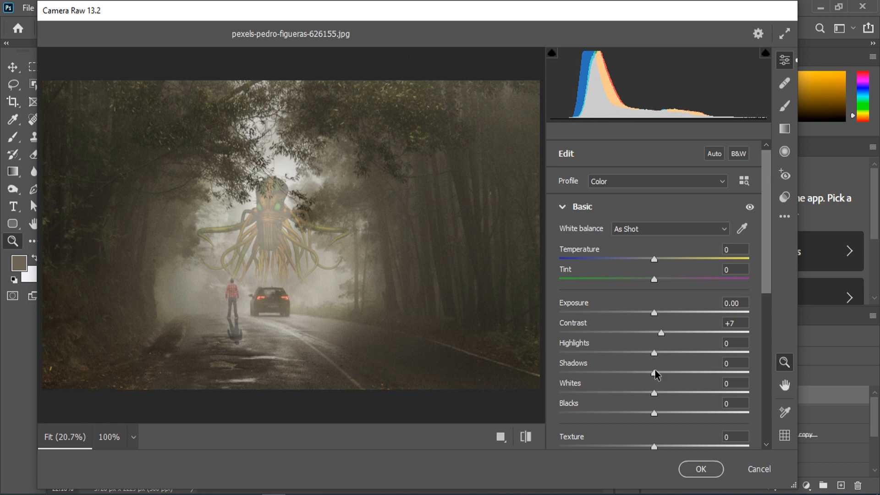
{"action": "left_click_drag", "start_coordinate": [641, 378], "coordinate": [574, 379]}
{"action": "left_click", "coordinate": [700, 469]}
{"action": "left_click_drag", "start_coordinate": [353, 376], "coordinate": [328, 359]}
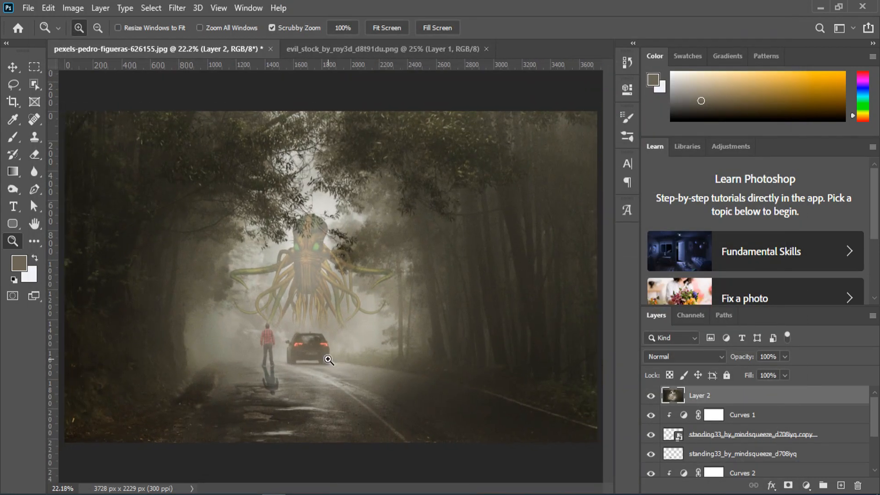